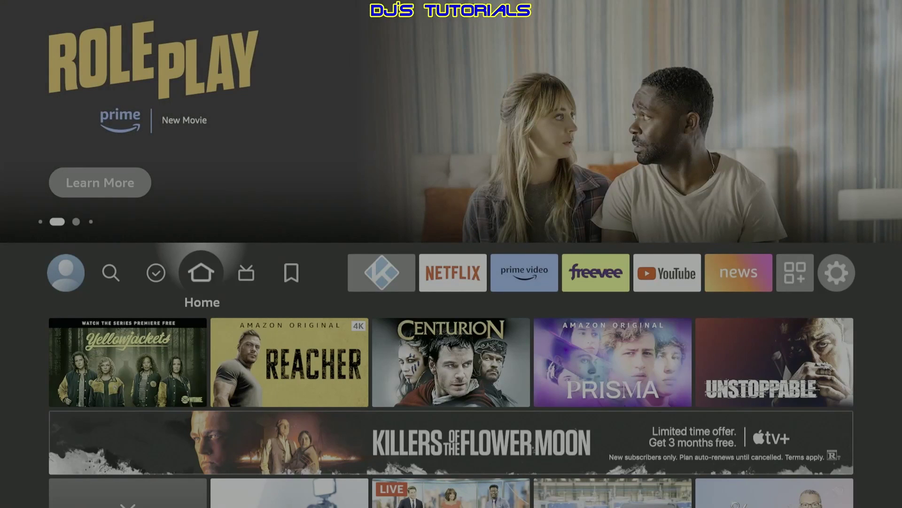
# - Go from the Settings gear into Display & Sounds and highlight Screensaver
pyautogui.press('Left')
pyautogui.press('Left')
pyautogui.press('Left')
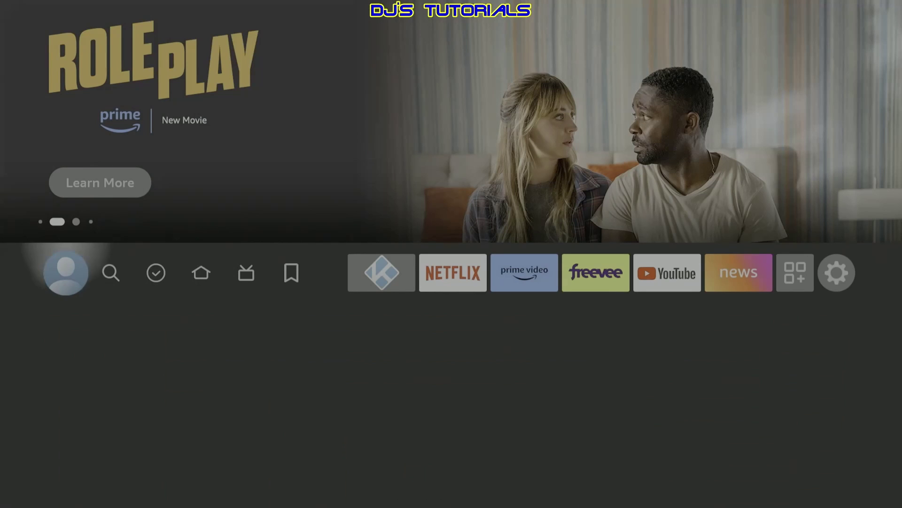
pyautogui.press('Left')
pyautogui.press('Down')
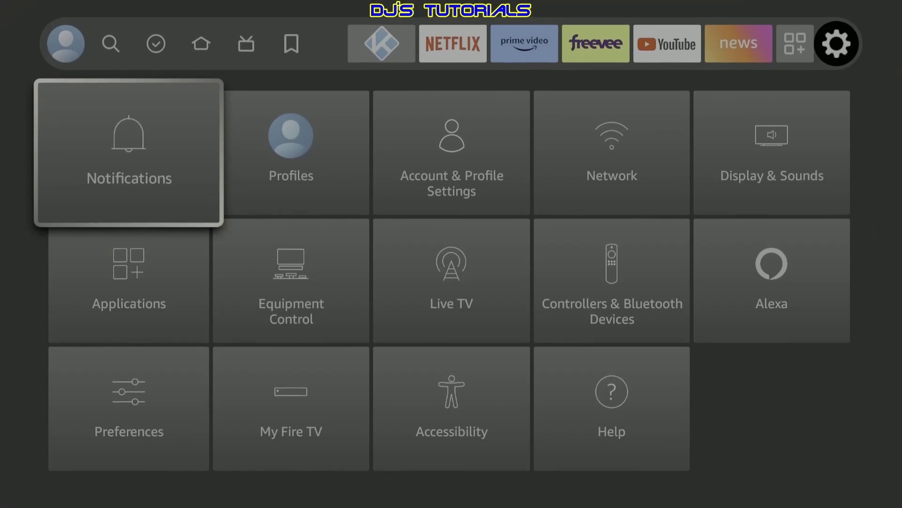
pyautogui.press('Right')
pyautogui.press('Right')
pyautogui.press('Right')
pyautogui.press('Right')
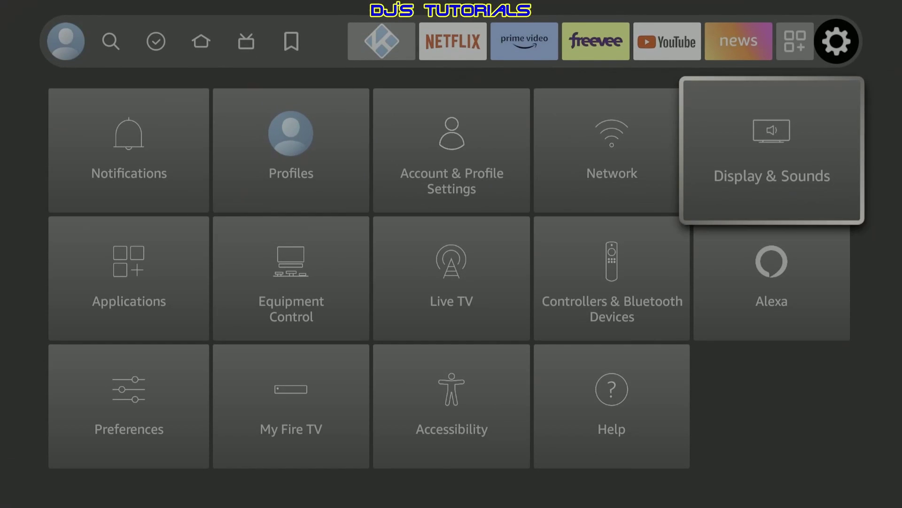
pyautogui.press('Return')
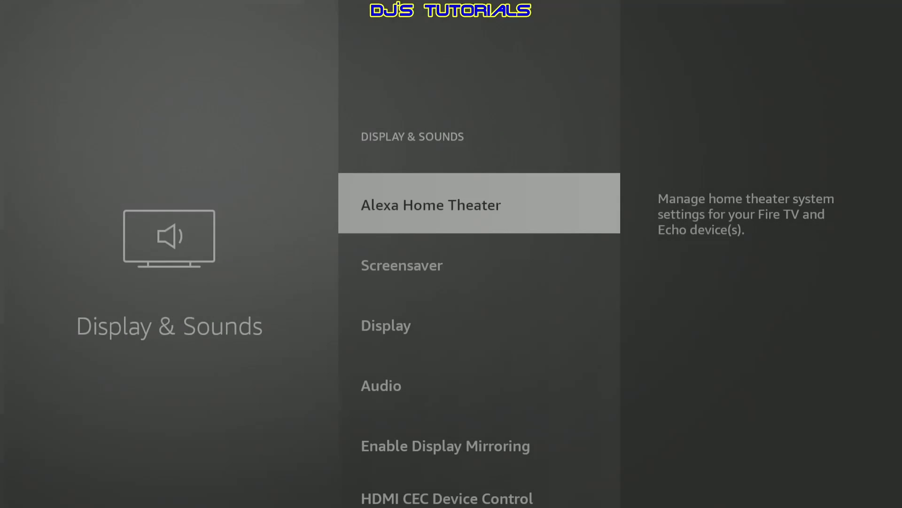
pyautogui.press('Down')
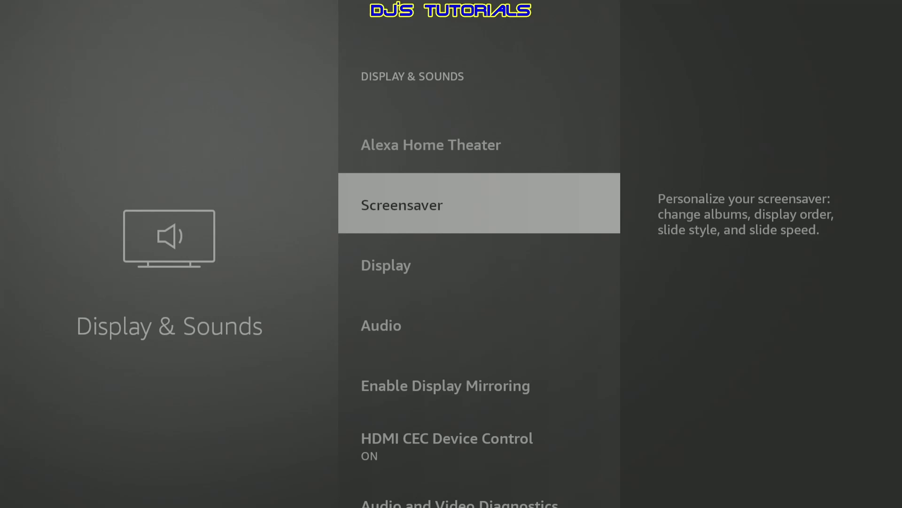
# - In Screensaver settings, change Start Time to Never
pyautogui.press('Return')
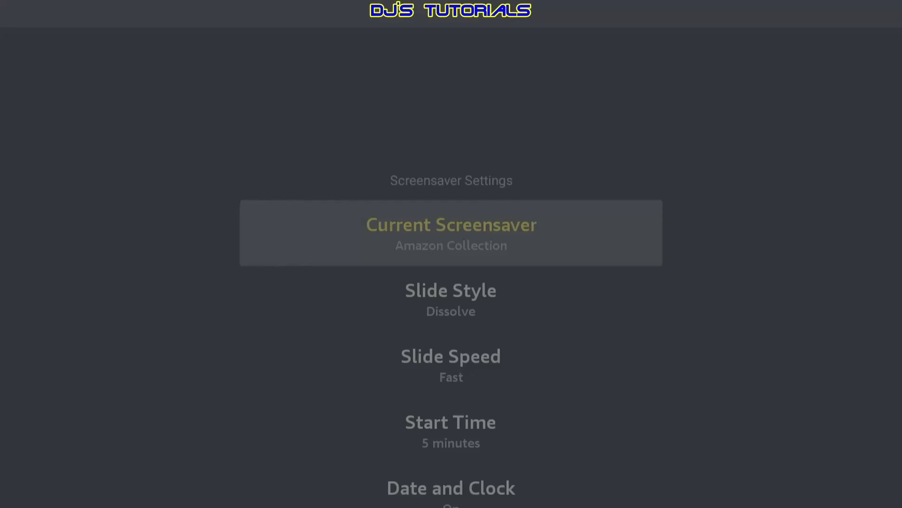
pyautogui.press('Down')
pyautogui.press('Down')
pyautogui.press('Down')
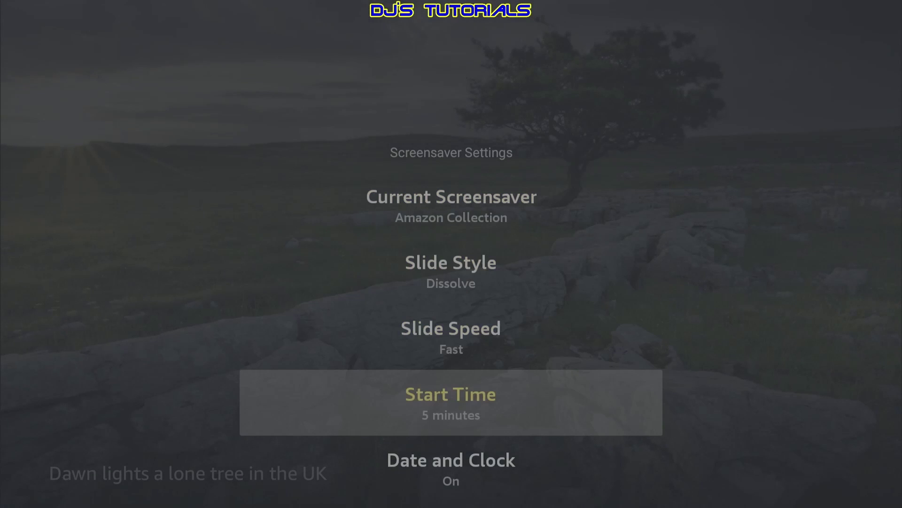
pyautogui.press('Return')
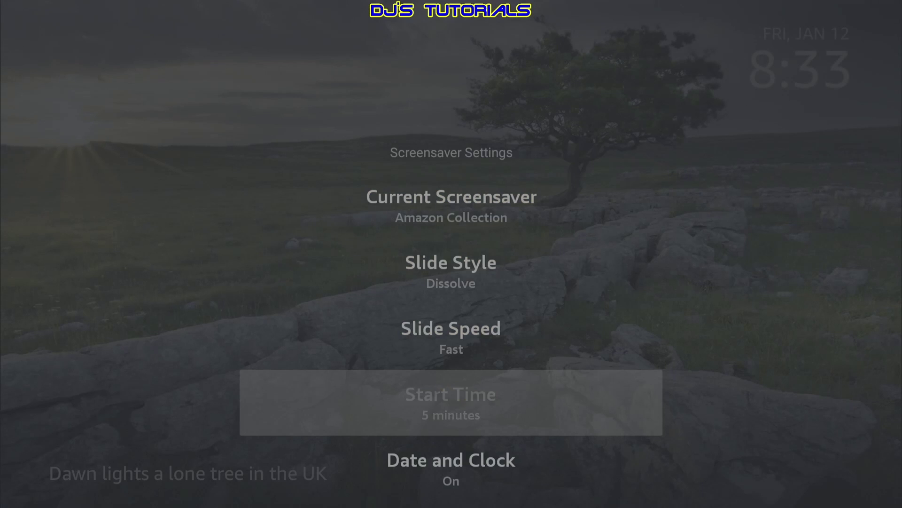
pyautogui.press('Down')
pyautogui.press('Down')
pyautogui.press('Down')
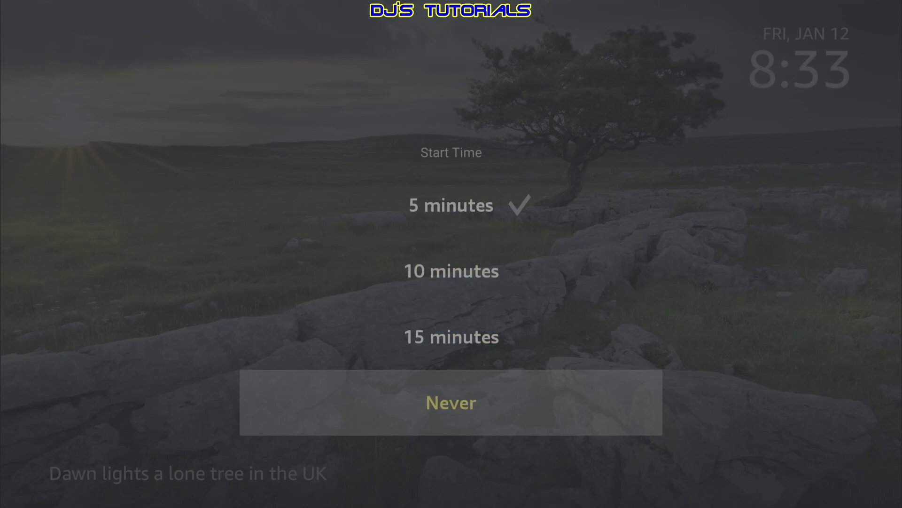
pyautogui.press('Return')
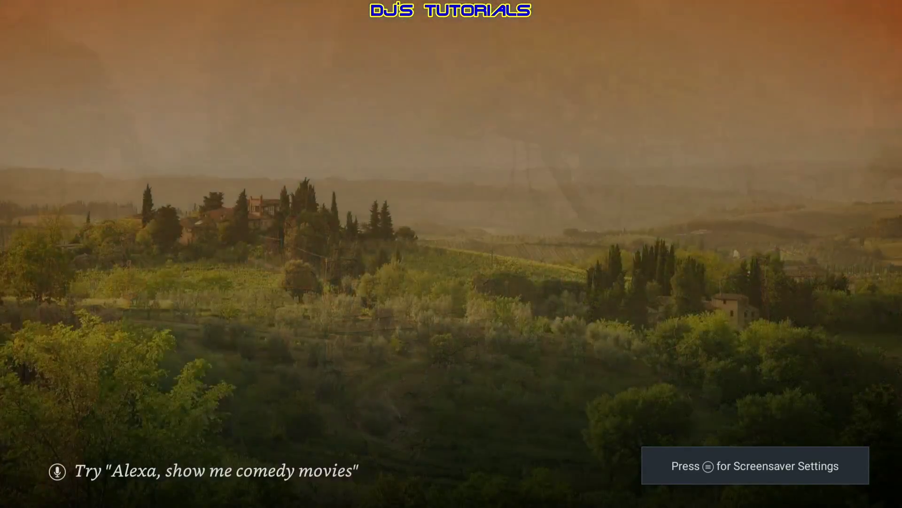
# - Leave Screensaver settings and switch Ambient Experience OFF in Display & Sounds
pyautogui.press('Menu')
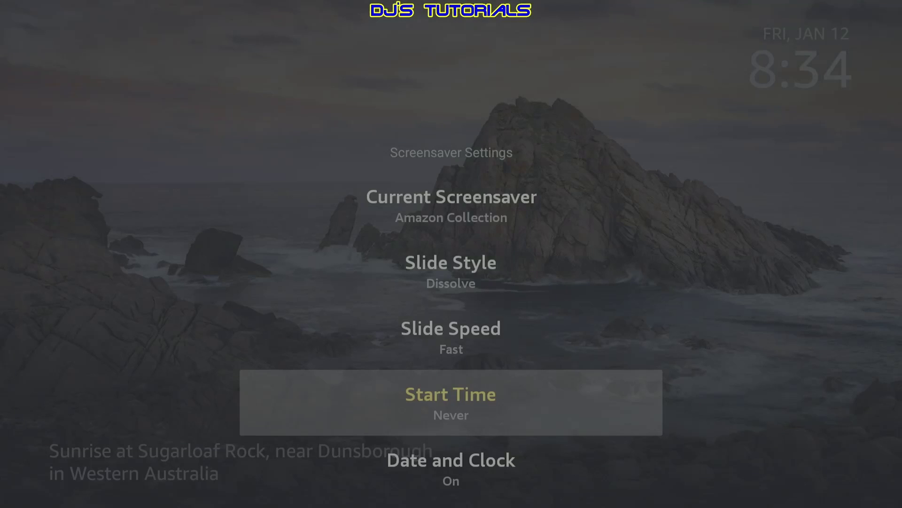
pyautogui.press('Down')
pyautogui.press('Down')
pyautogui.press('Down')
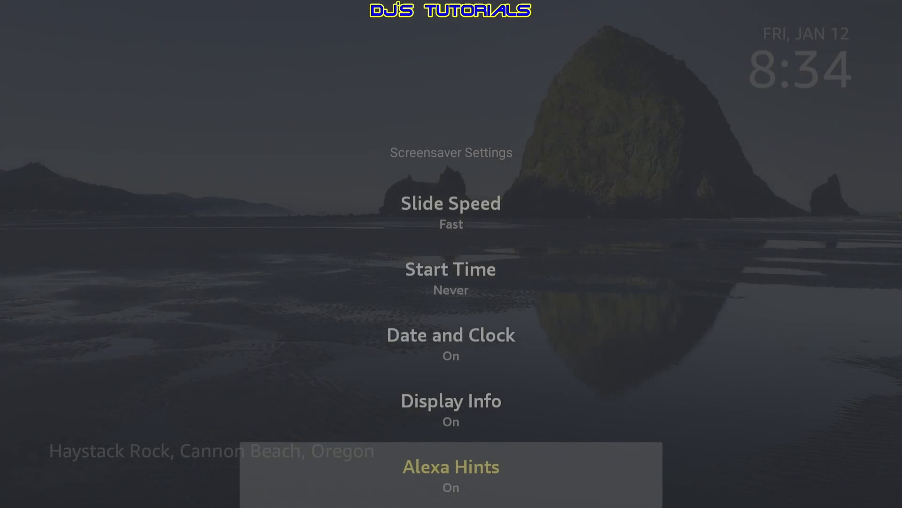
pyautogui.press('Escape')
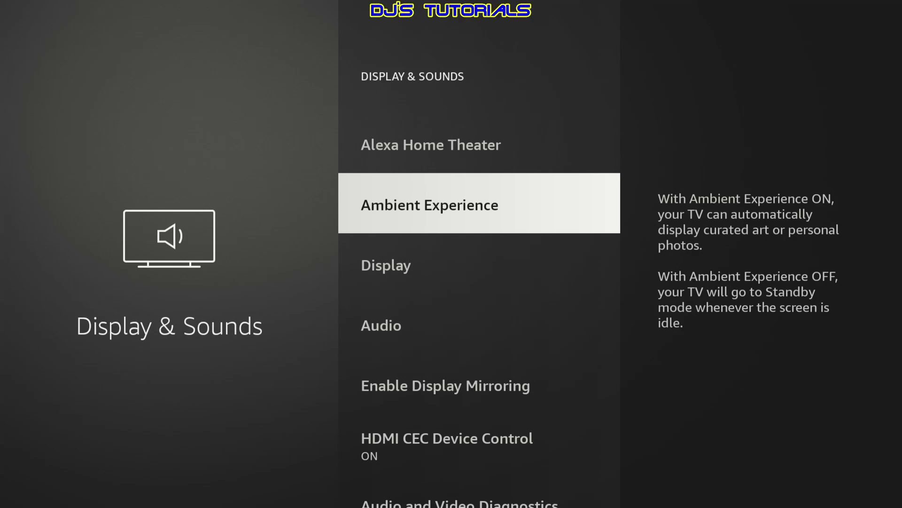
pyautogui.press('Return')
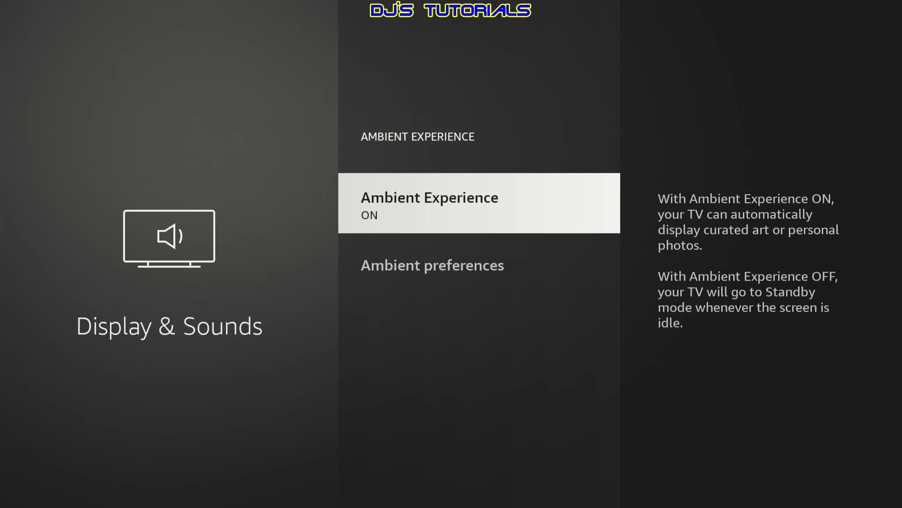
pyautogui.press('Return')
pyautogui.press('Escape')
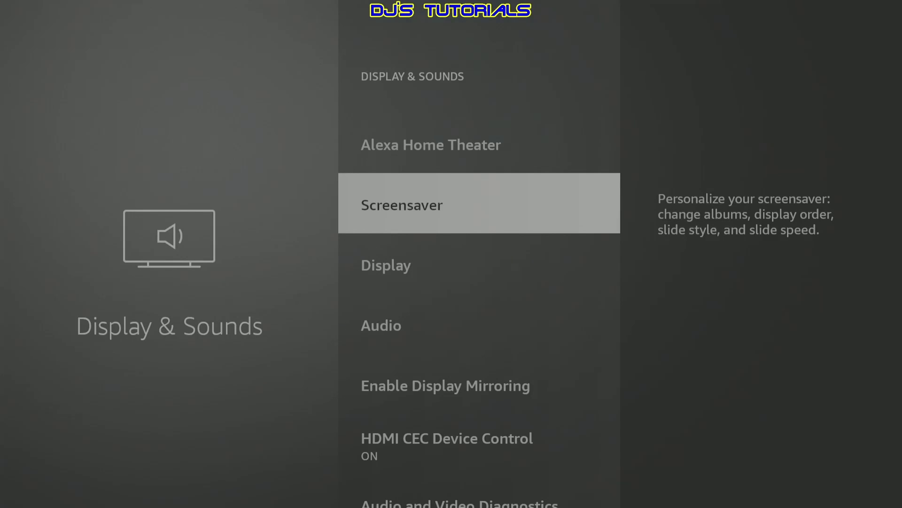
# - Change Display > Dynamic Range Settings from Always HDR to Adaptive and confirm keeping it
pyautogui.press('Down')
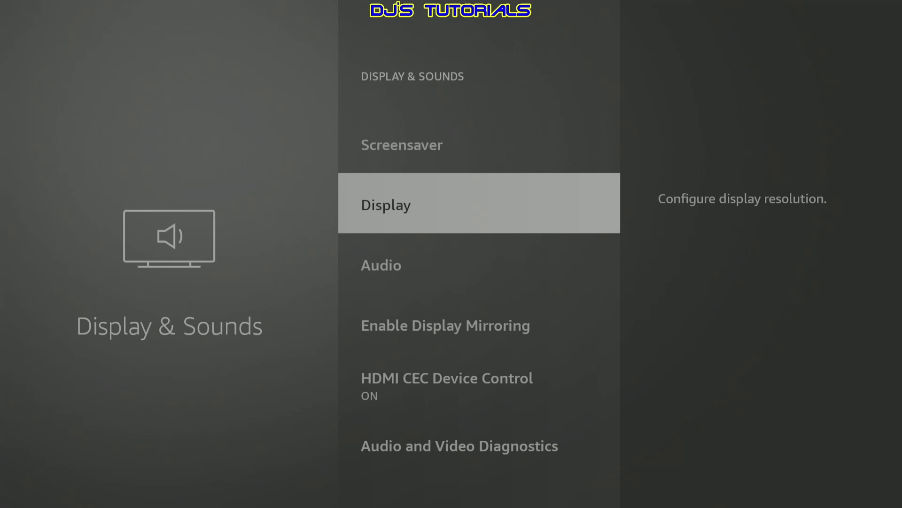
pyautogui.press('Return')
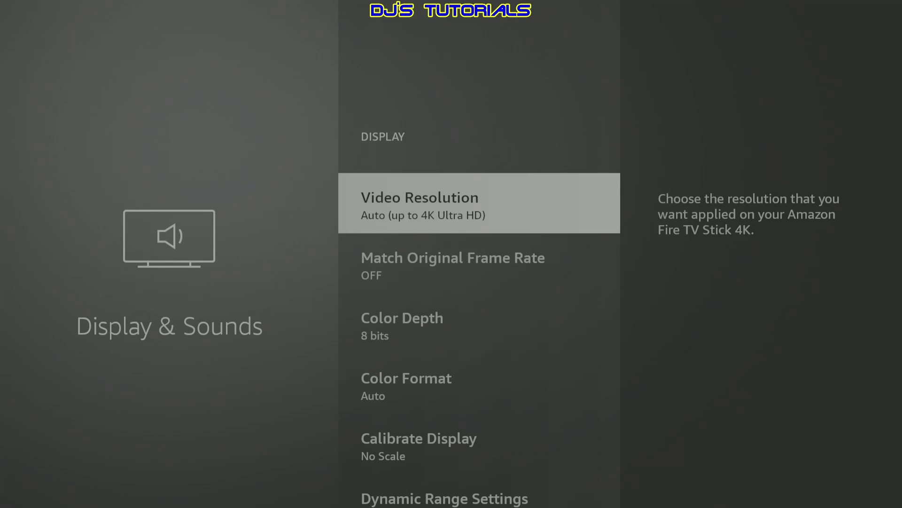
pyautogui.press('Down')
pyautogui.press('Down')
pyautogui.press('Down')
pyautogui.press('Down')
pyautogui.press('Down')
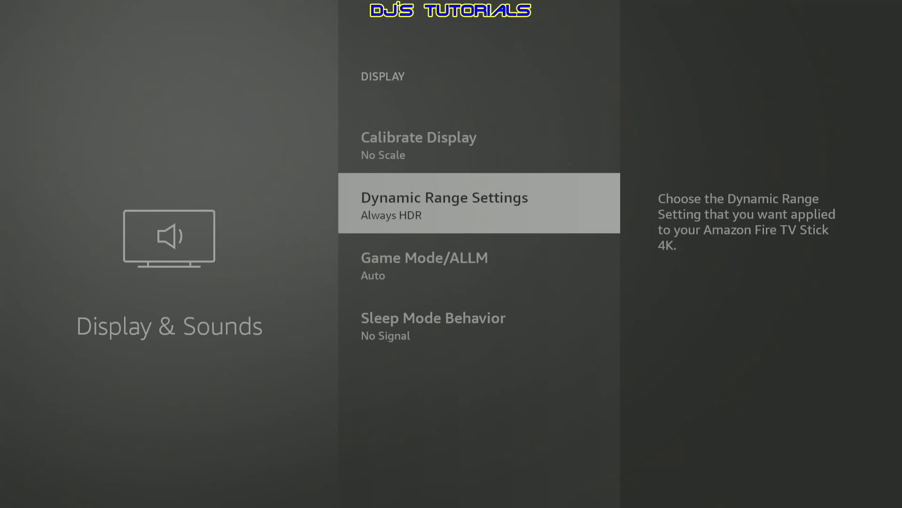
pyautogui.press('Return')
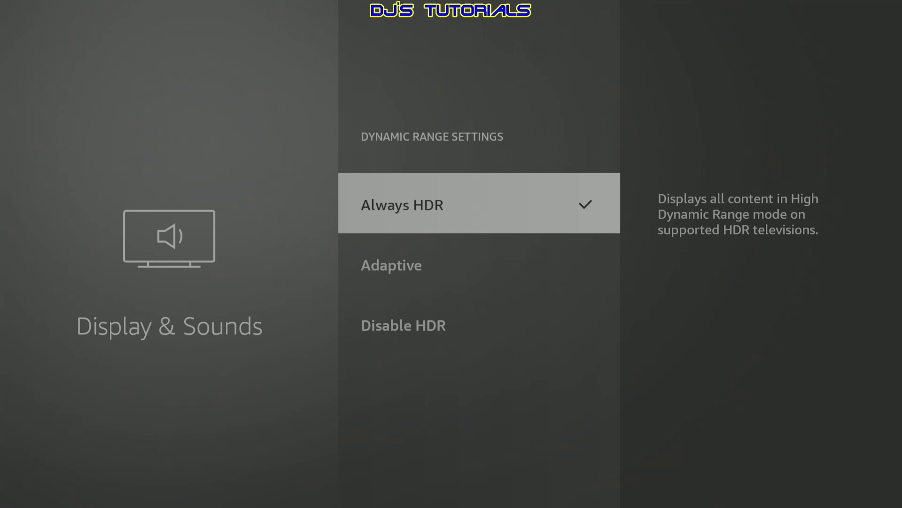
pyautogui.press('Down')
pyautogui.press('Down')
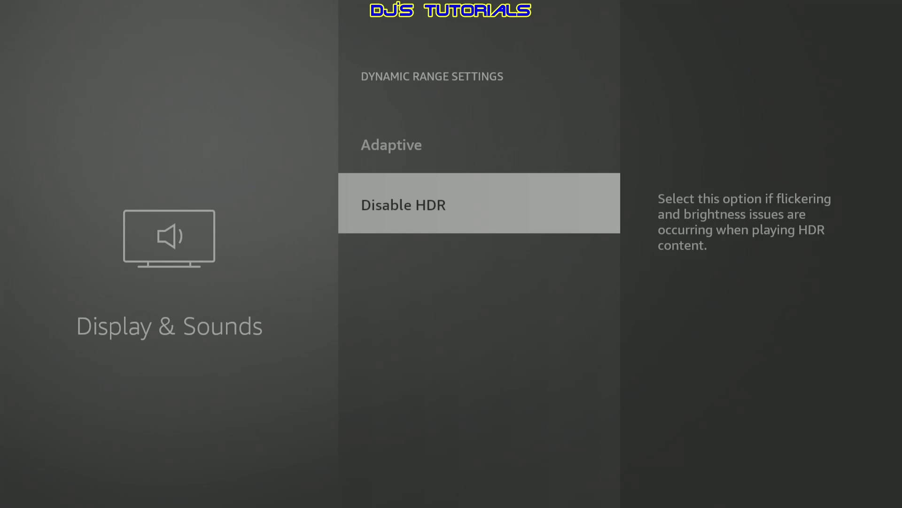
pyautogui.press('Up')
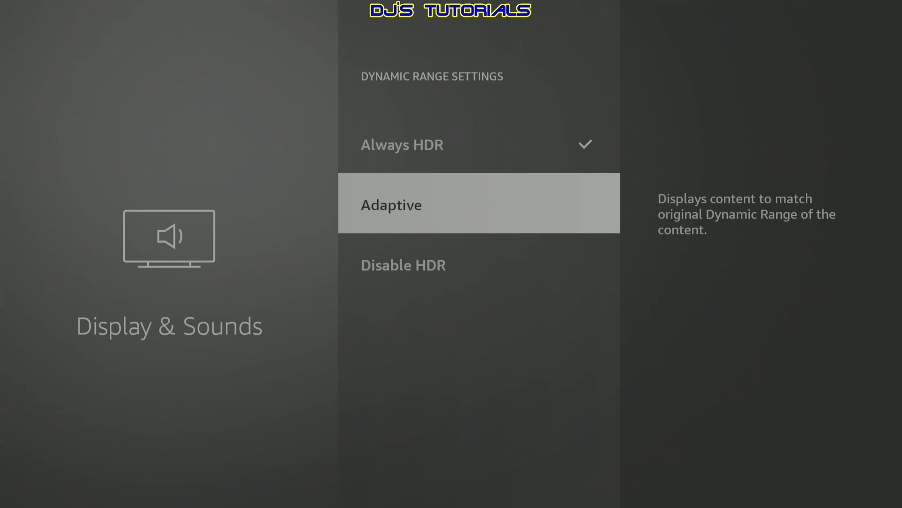
pyautogui.press('Return')
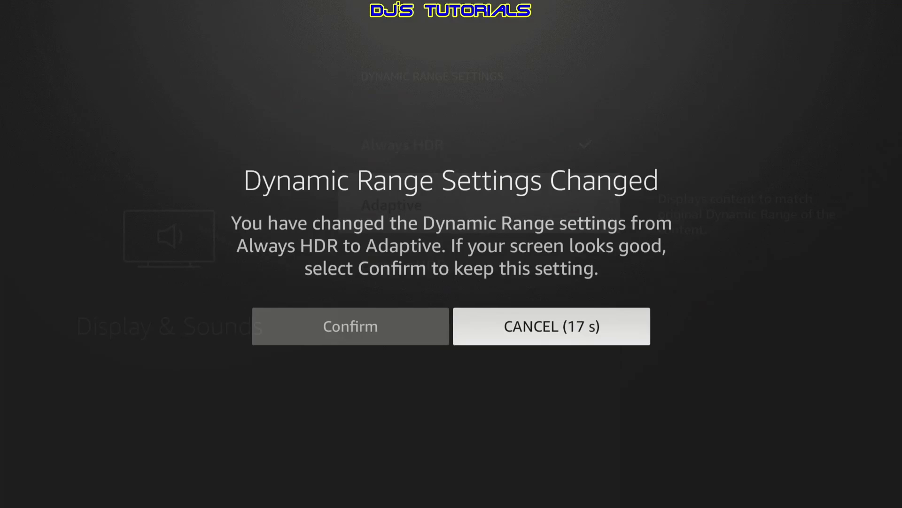
pyautogui.press('Left')
pyautogui.press('Return')
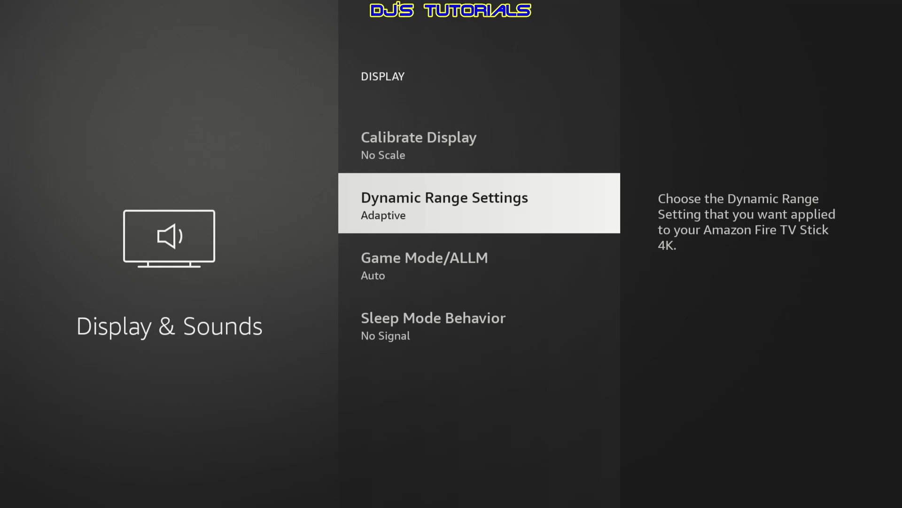
# - Turn Navigation Sounds OFF in Audio settings, then back out to the Settings grid
pyautogui.press('Escape')
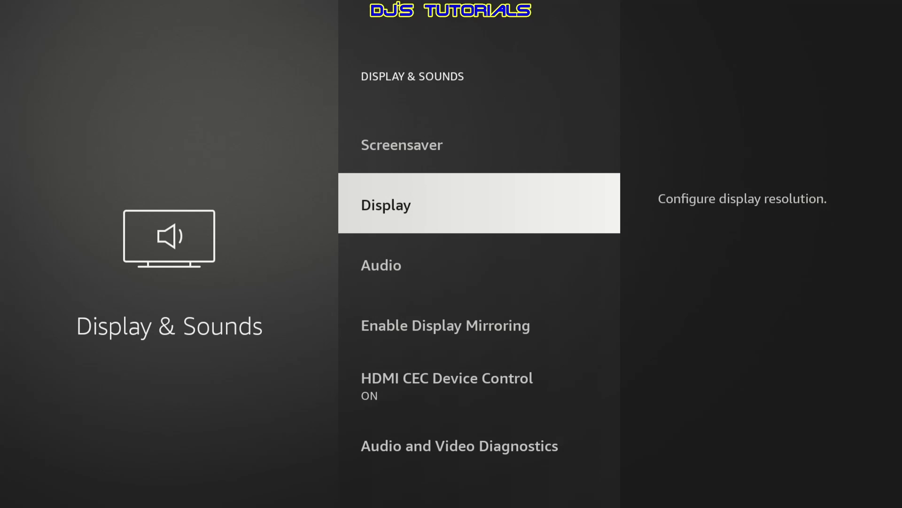
pyautogui.press('Down')
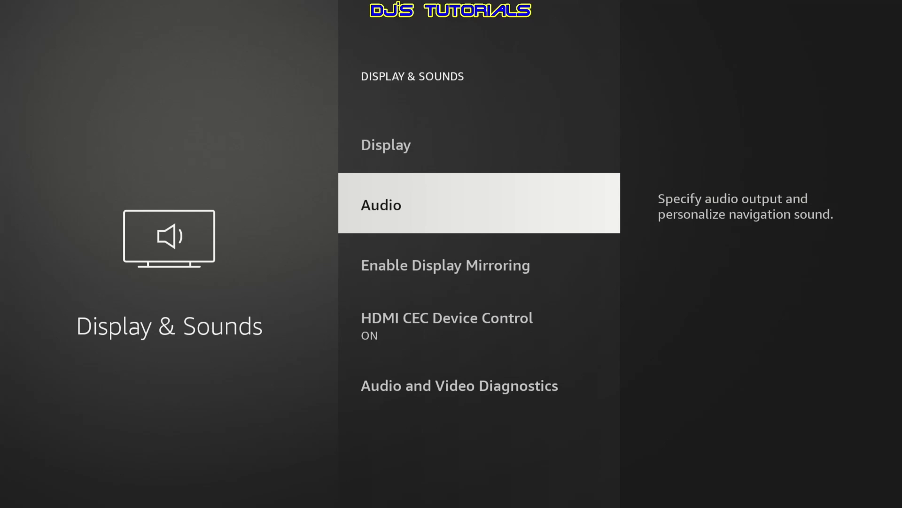
pyautogui.press('Return')
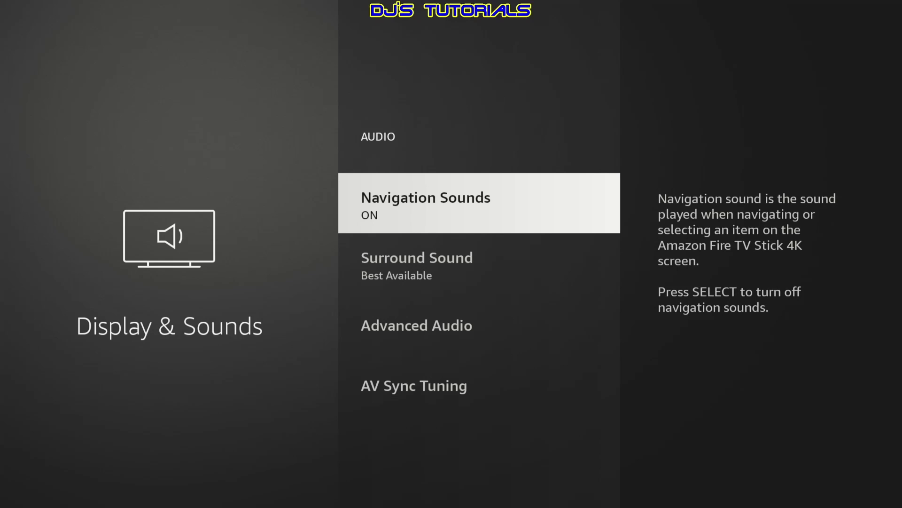
pyautogui.press('Return')
pyautogui.press('Escape')
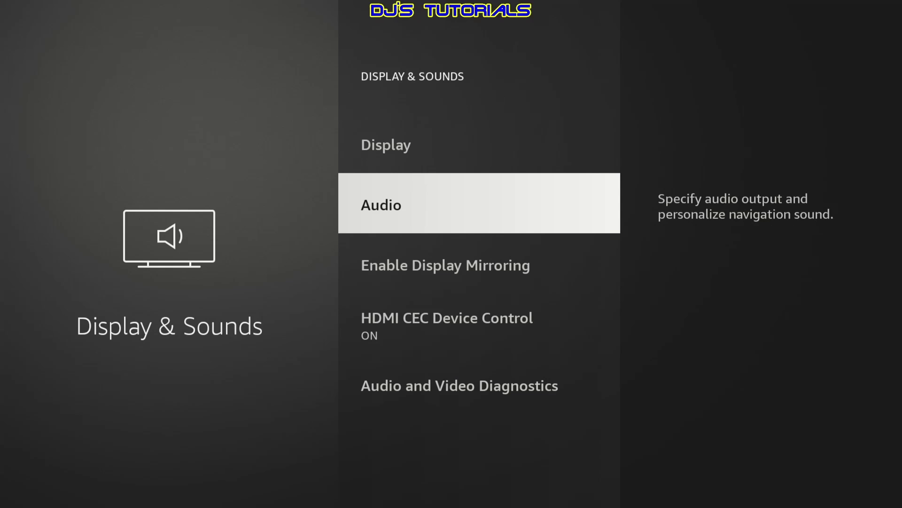
pyautogui.press('Escape')
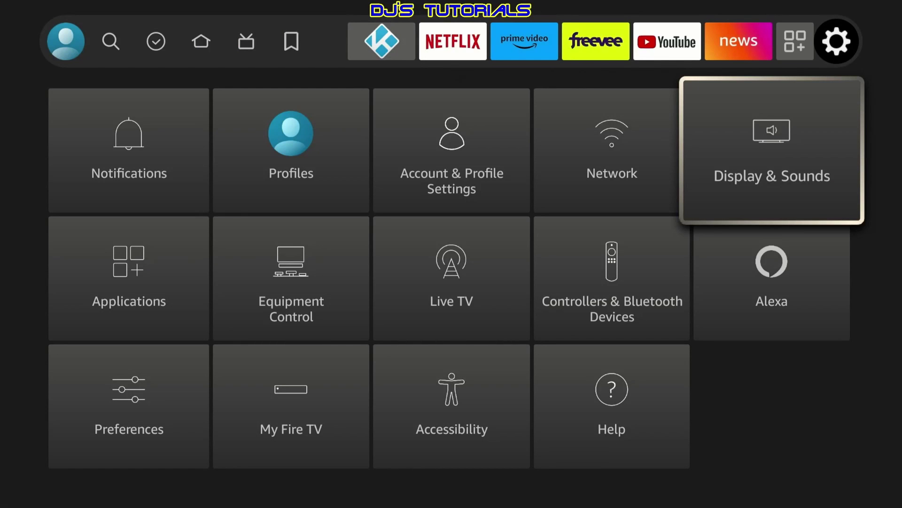
# - Open Applications > Amazon Photos and turn Allow Guest Connections off
pyautogui.press('Right')
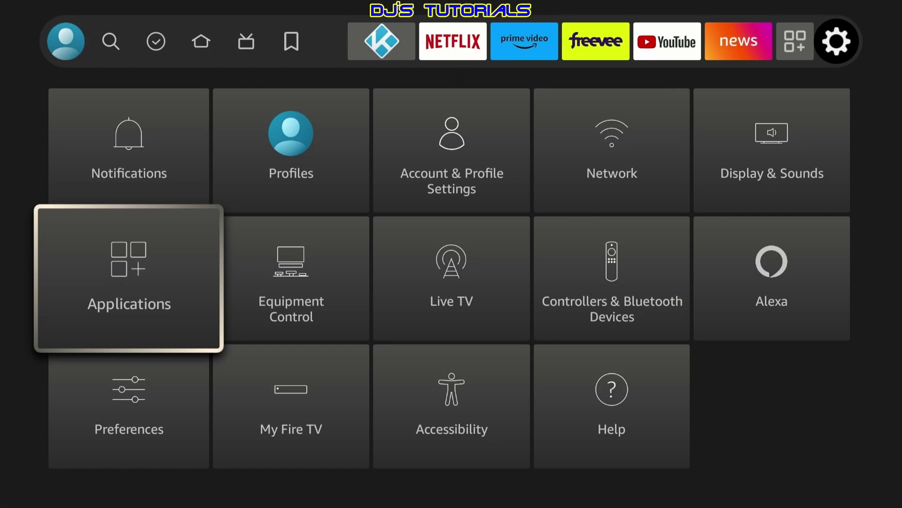
pyautogui.press('Return')
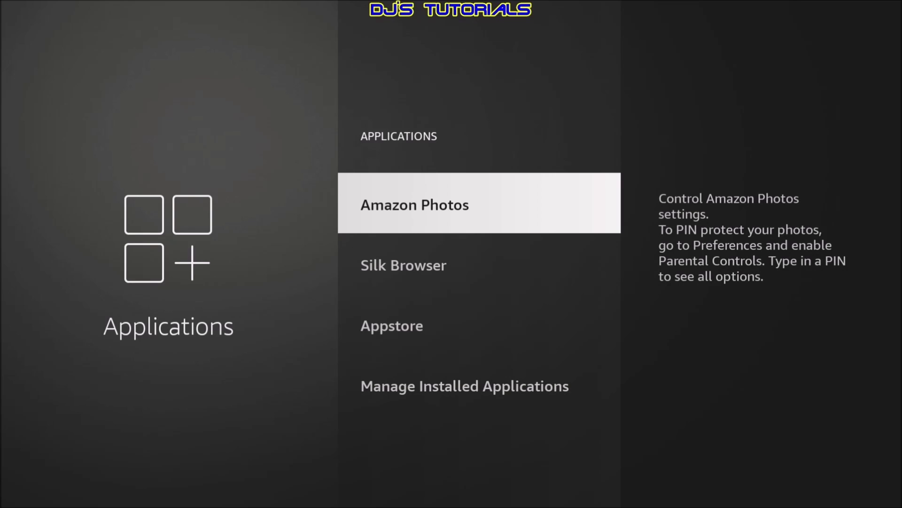
pyautogui.press('Return')
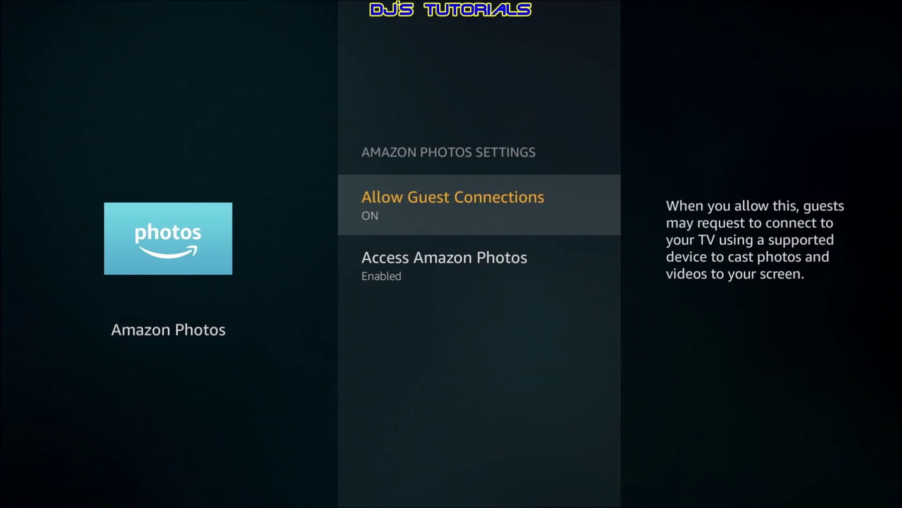
pyautogui.press('Down')
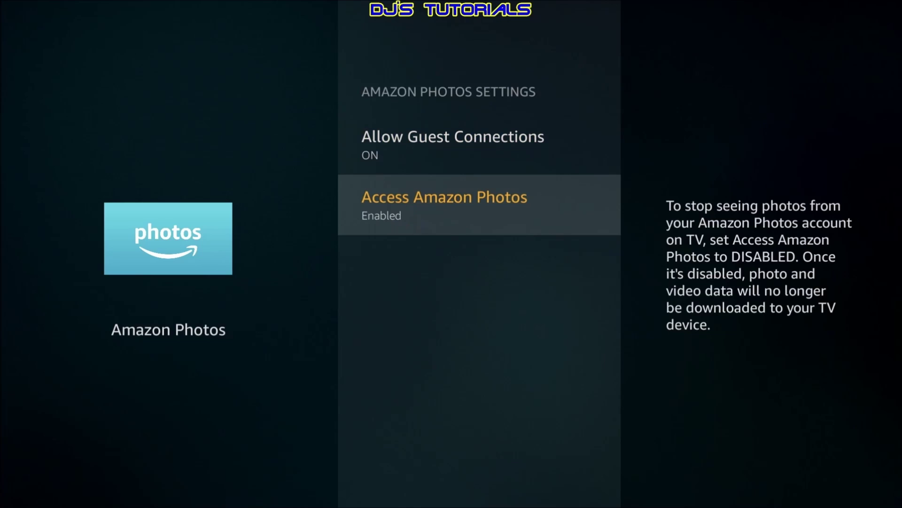
pyautogui.press('Up')
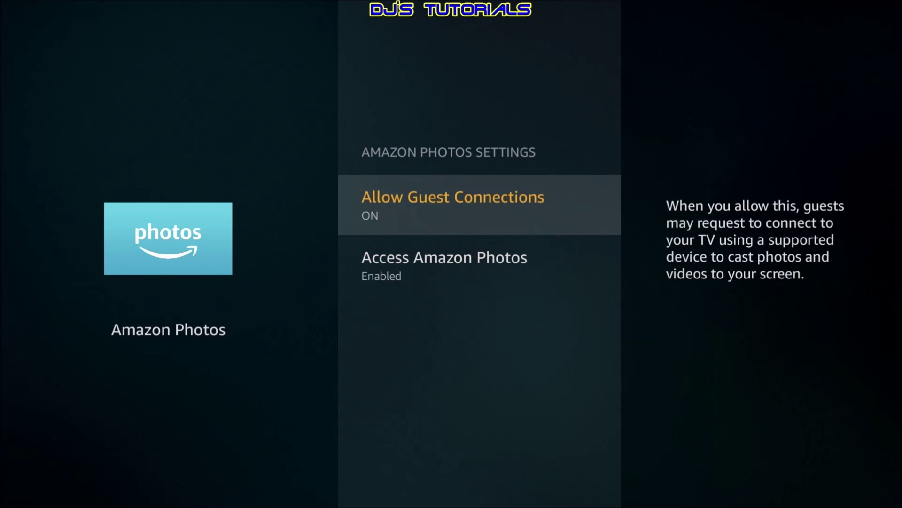
pyautogui.press('Return')
# - Set Access Amazon Photos to Disable and confirm, then switch guest connections OFF
pyautogui.press('Down')
pyautogui.press('Return')
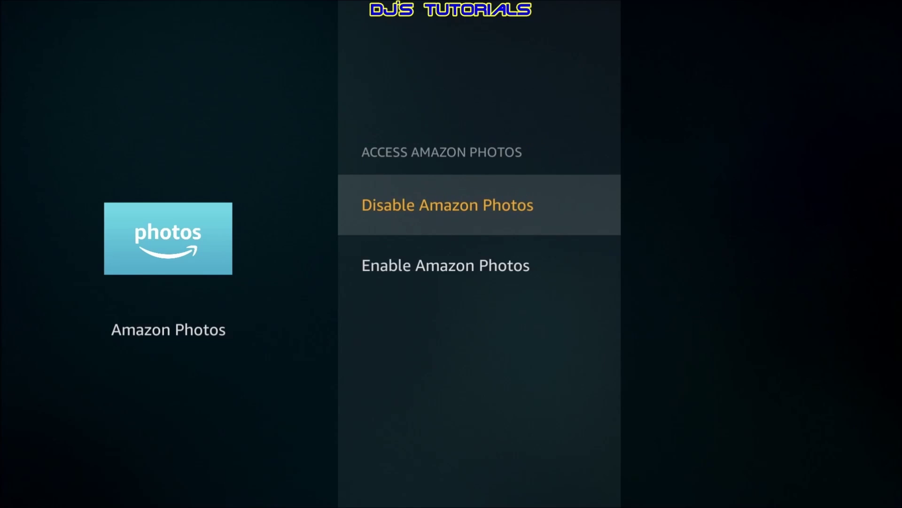
pyautogui.press('Return')
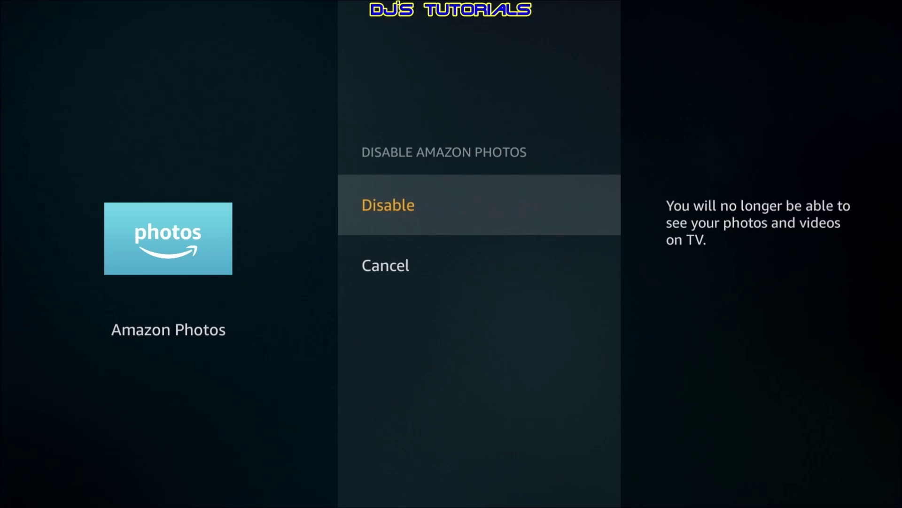
pyautogui.press('Return')
pyautogui.press('Escape')
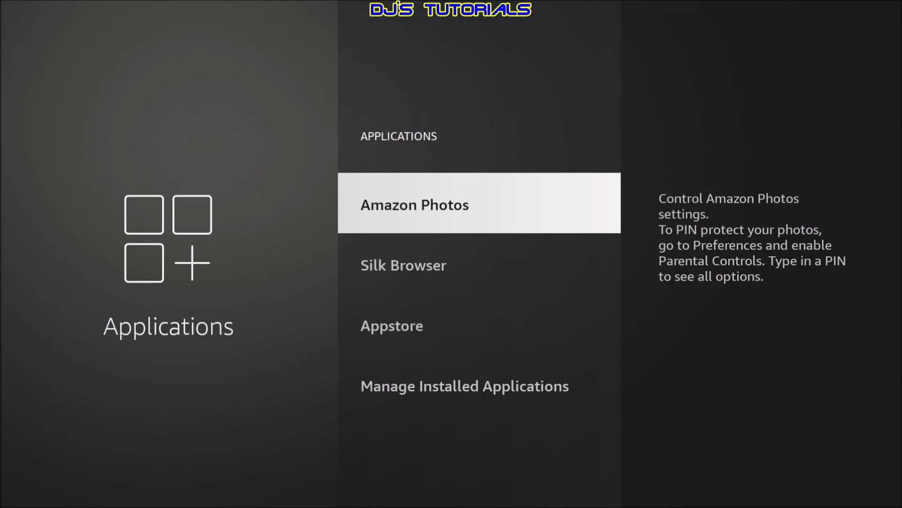
pyautogui.press('Return')
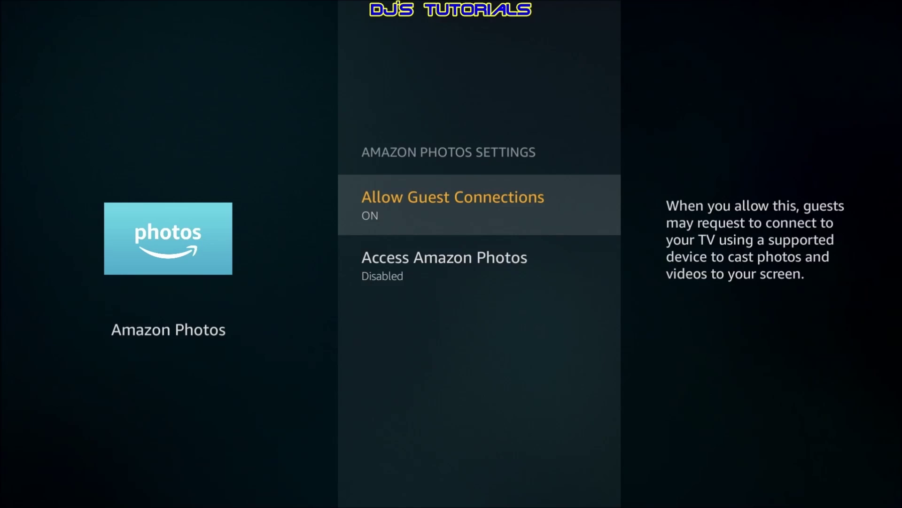
pyautogui.press('Return')
# - In Appstore settings, set In-App Purchases to OFF
pyautogui.press('Escape')
pyautogui.press('Down')
pyautogui.press('Down')
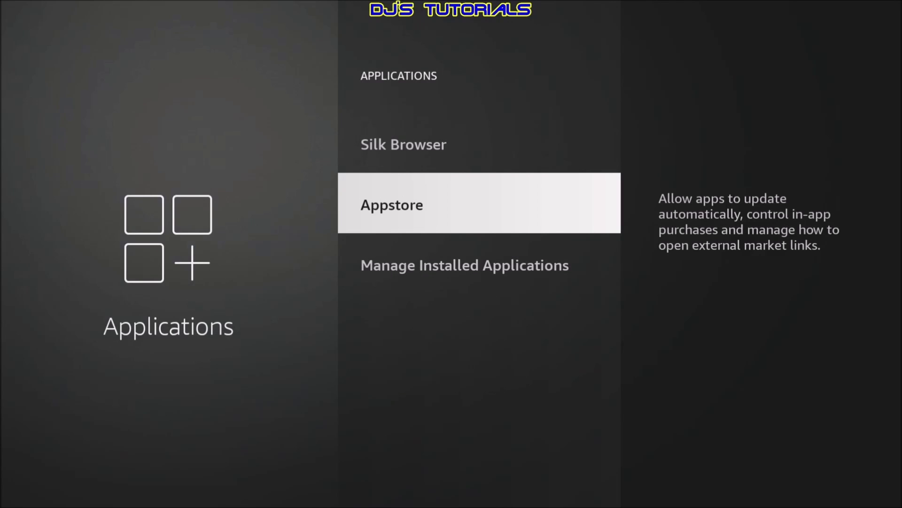
pyautogui.press('Return')
pyautogui.press('Down')
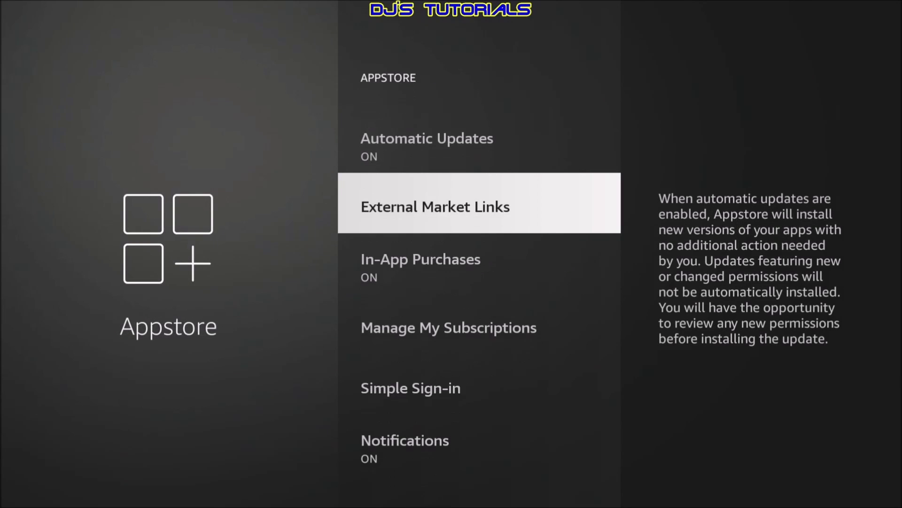
pyautogui.press('Down')
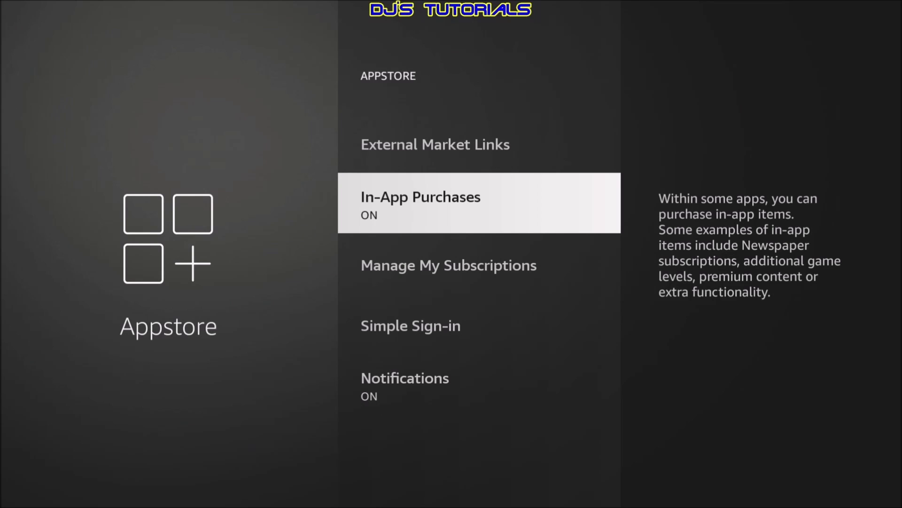
pyautogui.press('Return')
# - Under Manage Installed Applications, clear Amazon Photos' cache and data, confirming with OK
pyautogui.press('Escape')
pyautogui.press('Down')
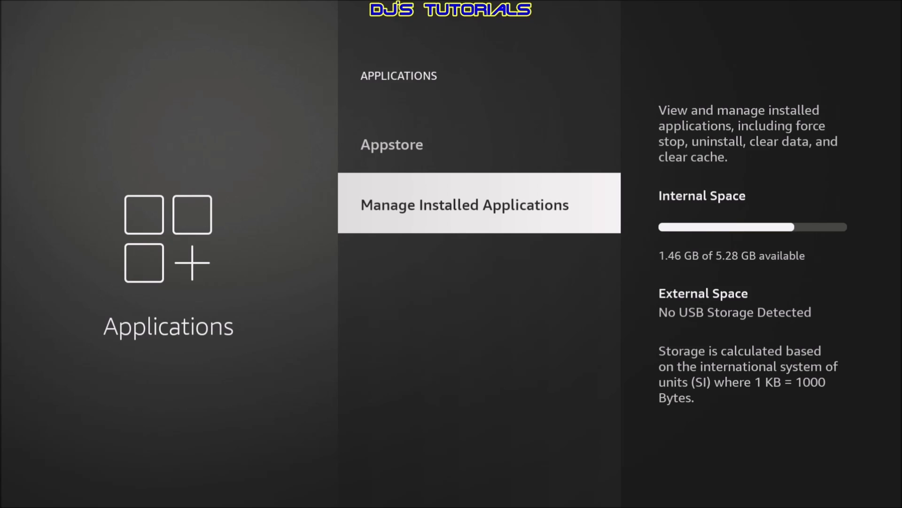
pyautogui.press('Return')
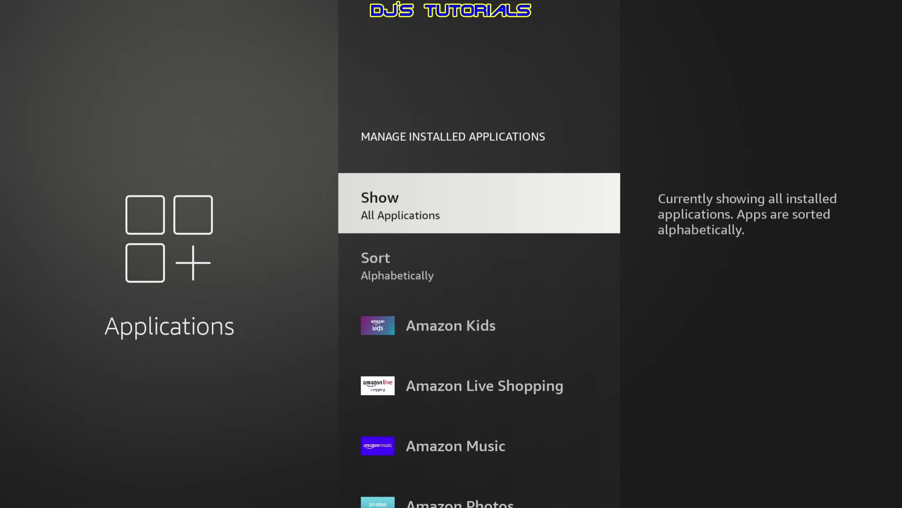
pyautogui.press('Down')
pyautogui.press('Down')
pyautogui.press('Down')
pyautogui.press('Down')
pyautogui.press('Down')
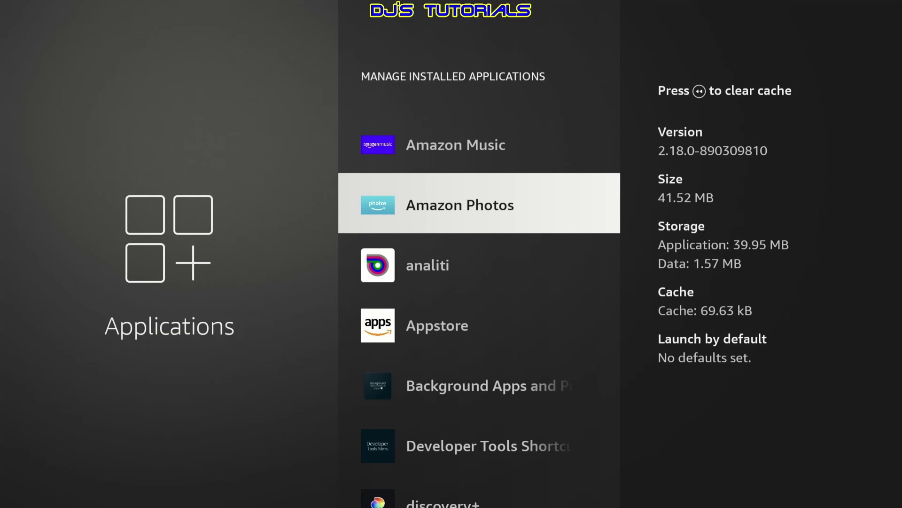
pyautogui.press('Return')
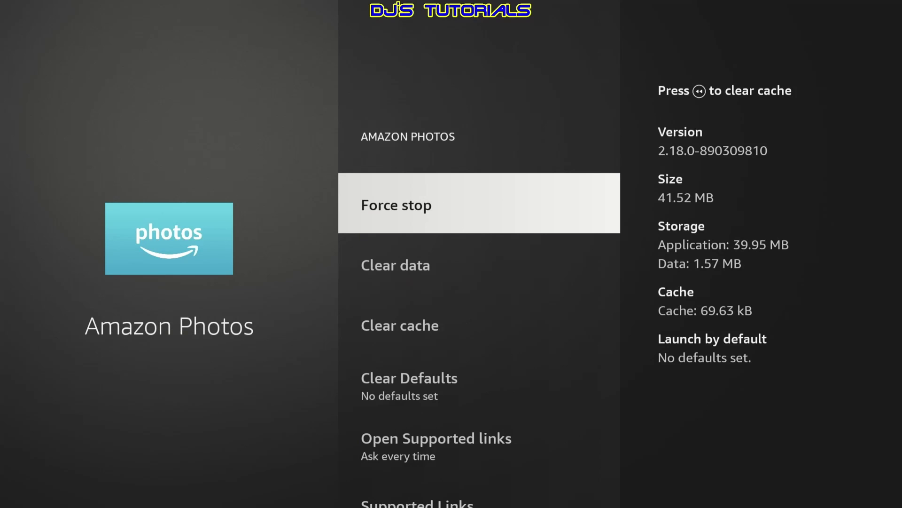
pyautogui.press('Down')
pyautogui.press('Down')
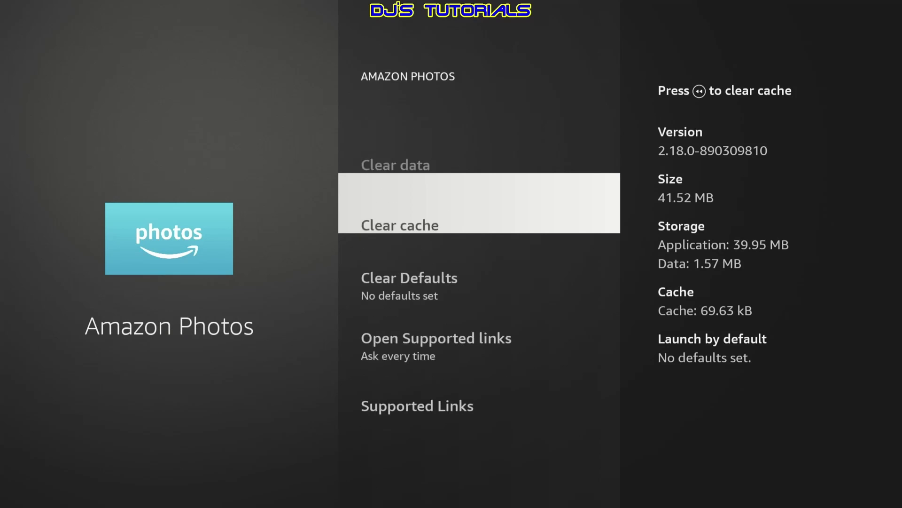
pyautogui.press('Return')
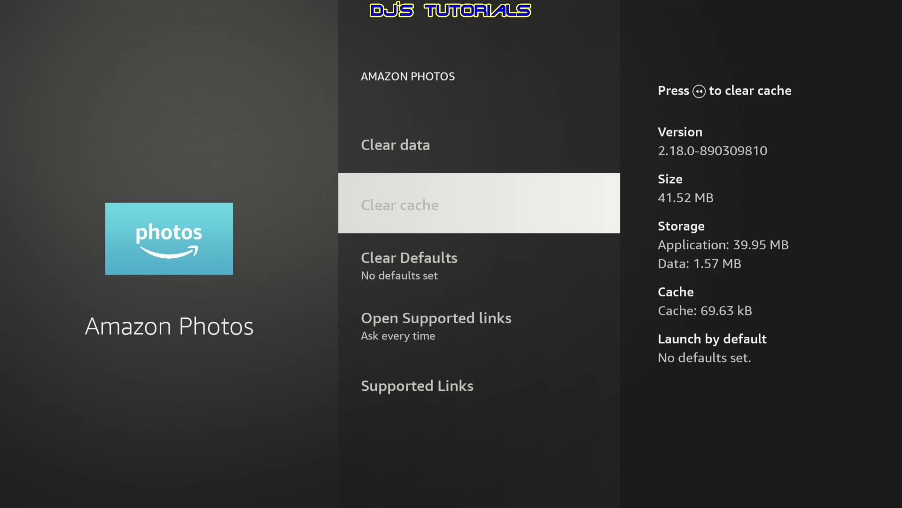
pyautogui.press('Up')
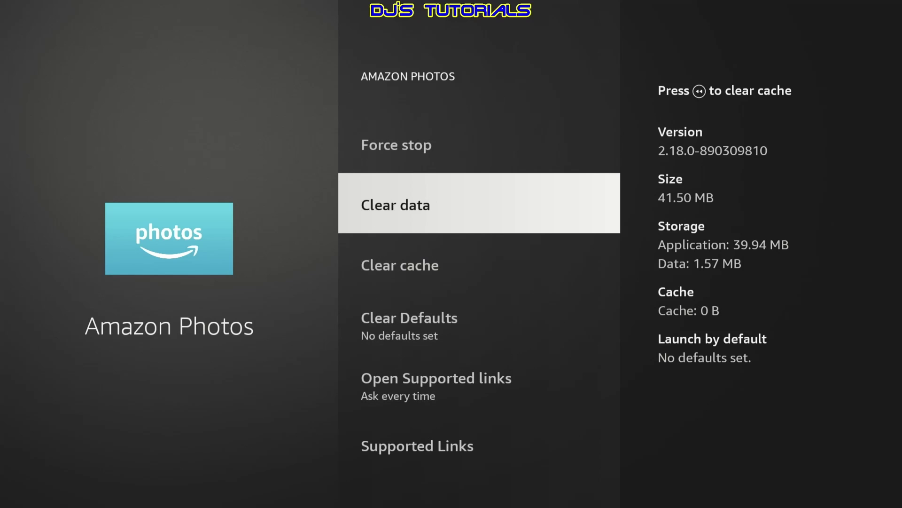
pyautogui.press('Return')
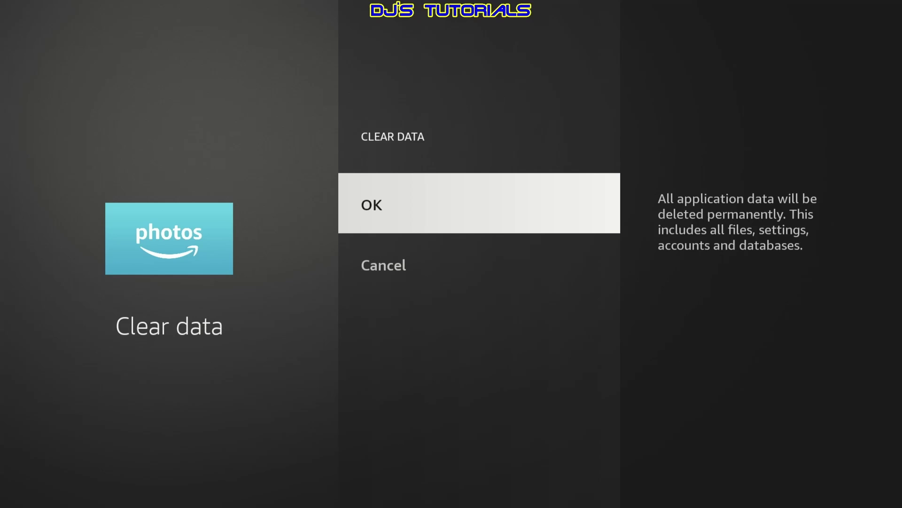
pyautogui.press('Return')
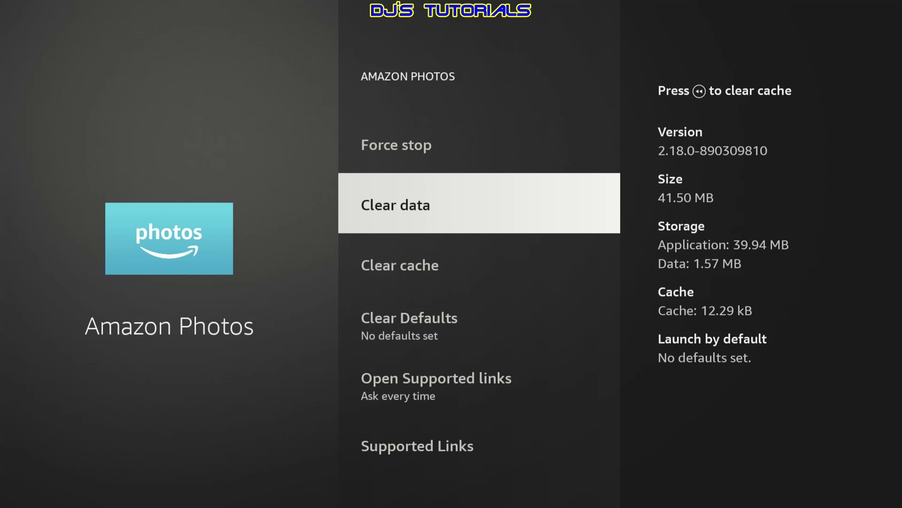
# - Clear the Screensaver app's 105 MB cache, leaving its data intact
pyautogui.press('Escape')
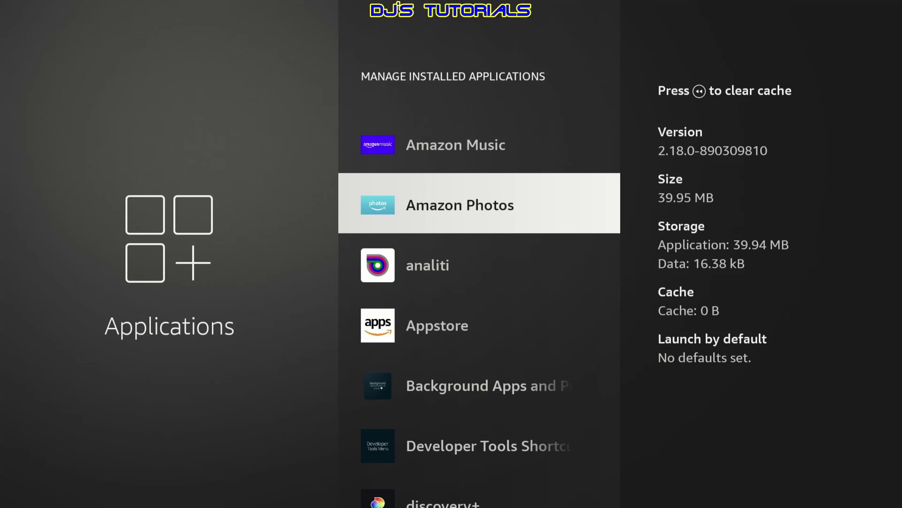
pyautogui.press('Down')
pyautogui.press('Down')
pyautogui.press('Down')
pyautogui.press('Down')
pyautogui.press('Down')
pyautogui.press('Down')
pyautogui.press('Down')
pyautogui.press('Down')
pyautogui.press('Down')
pyautogui.press('Down')
pyautogui.press('Down')
pyautogui.press('Down')
pyautogui.press('Down')
pyautogui.press('Down')
pyautogui.press('Down')
pyautogui.press('Down')
pyautogui.press('Down')
pyautogui.press('Down')
pyautogui.press('Down')
pyautogui.press('Down')
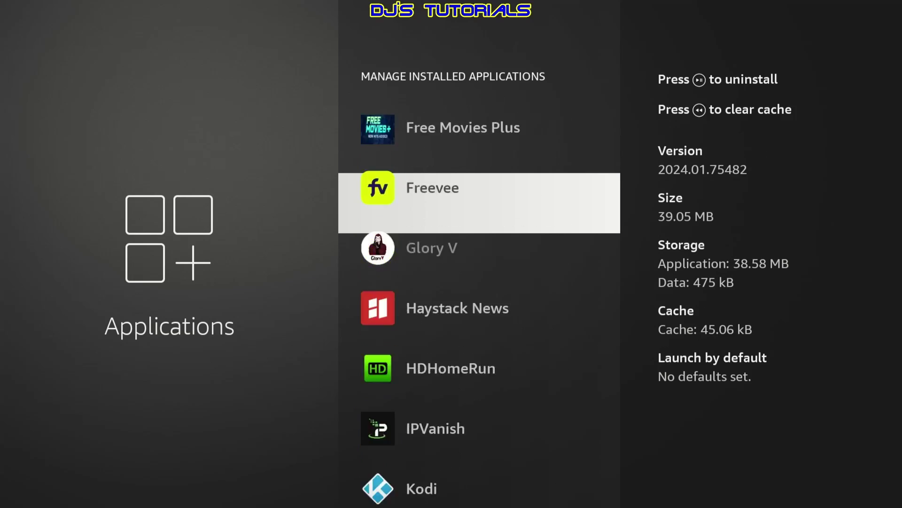
pyautogui.press('Down')
pyautogui.press('Down')
pyautogui.press('Down')
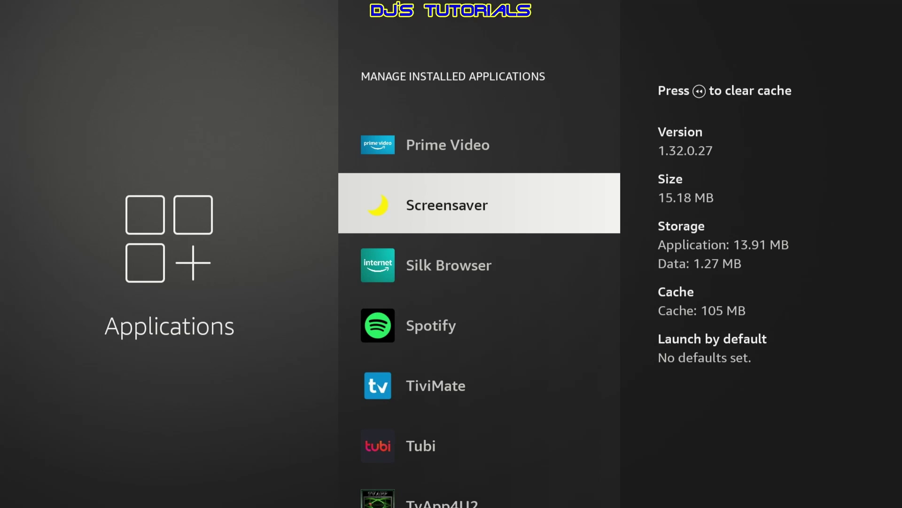
pyautogui.press('Return')
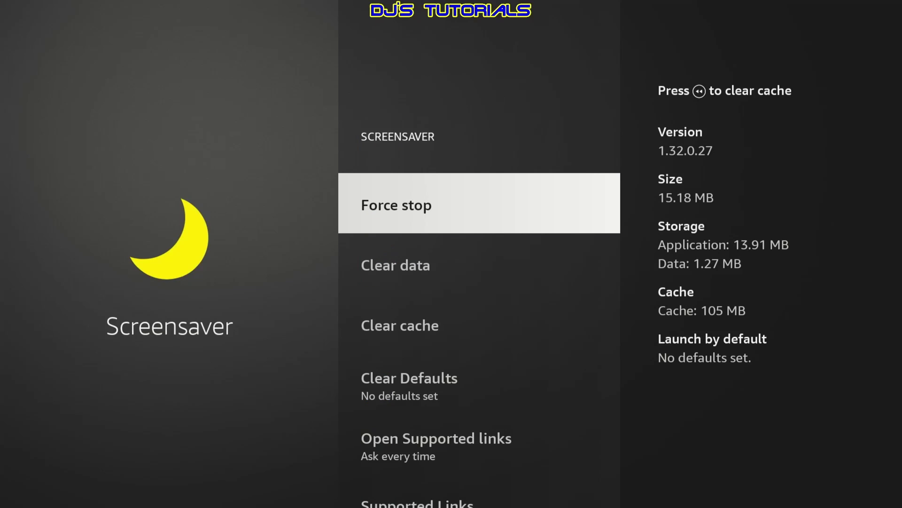
pyautogui.press('Down')
pyautogui.press('Down')
pyautogui.press('Return')
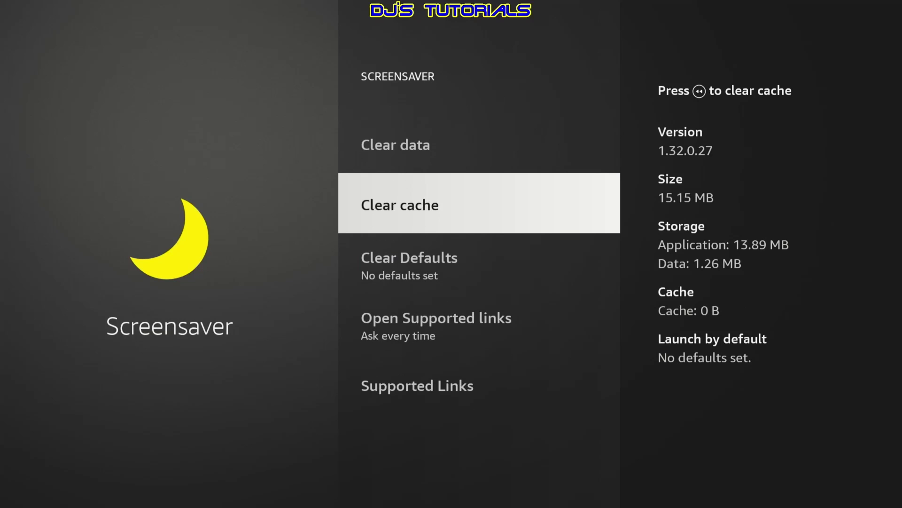
pyautogui.press('Up')
pyautogui.press('Return')
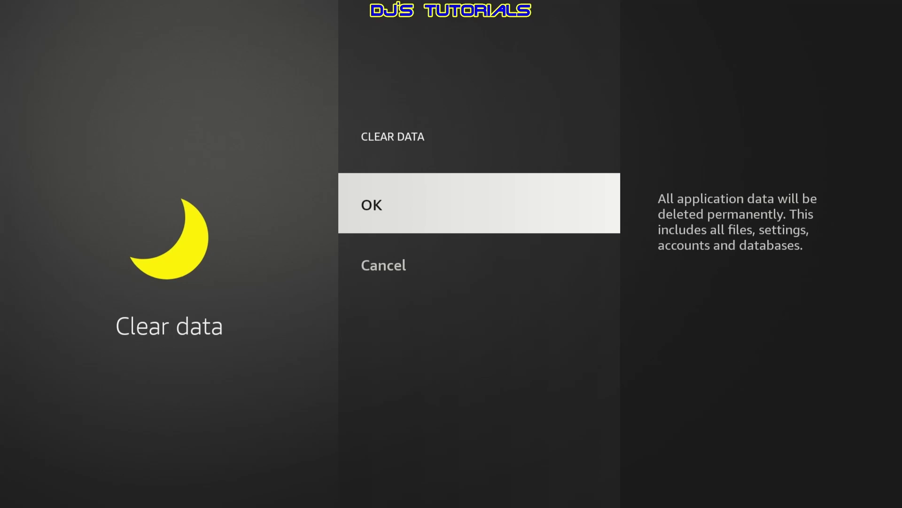
pyautogui.press('Return')
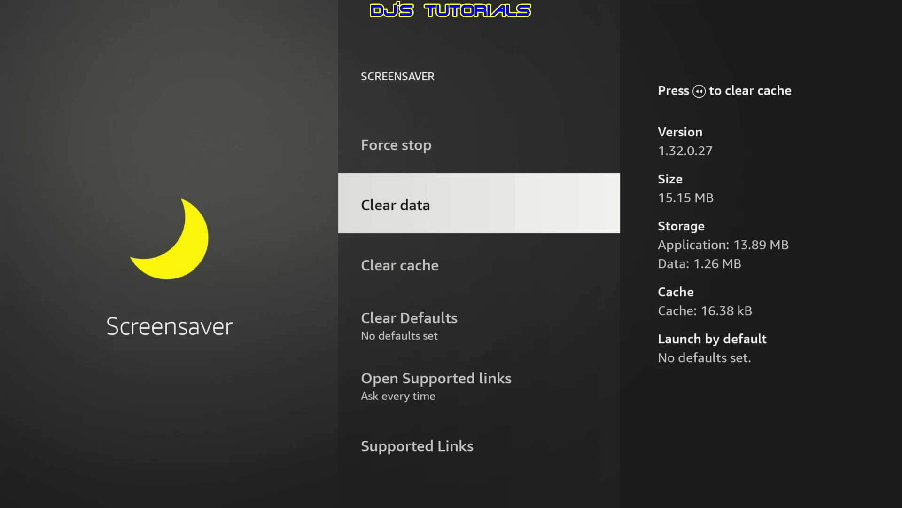
pyautogui.press('Escape')
pyautogui.press('Escape')
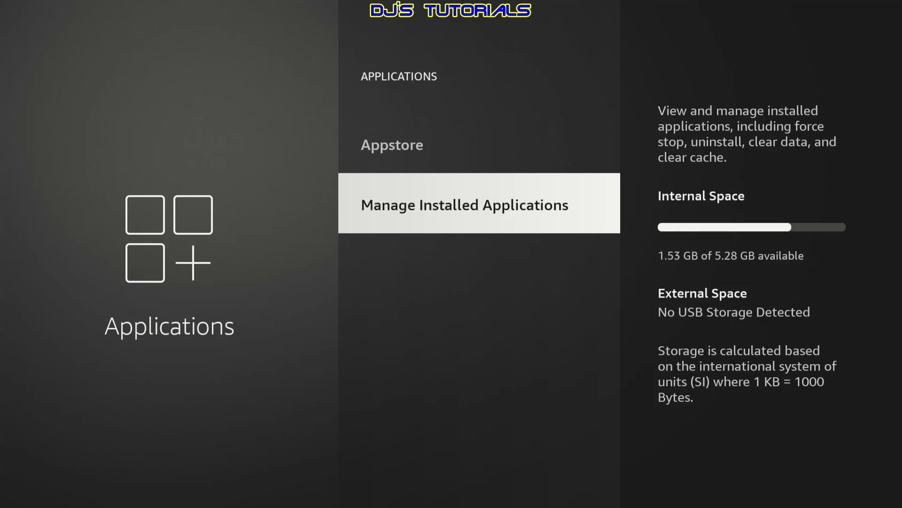
# - Go to Preferences and open Privacy Settings
pyautogui.press('Down')
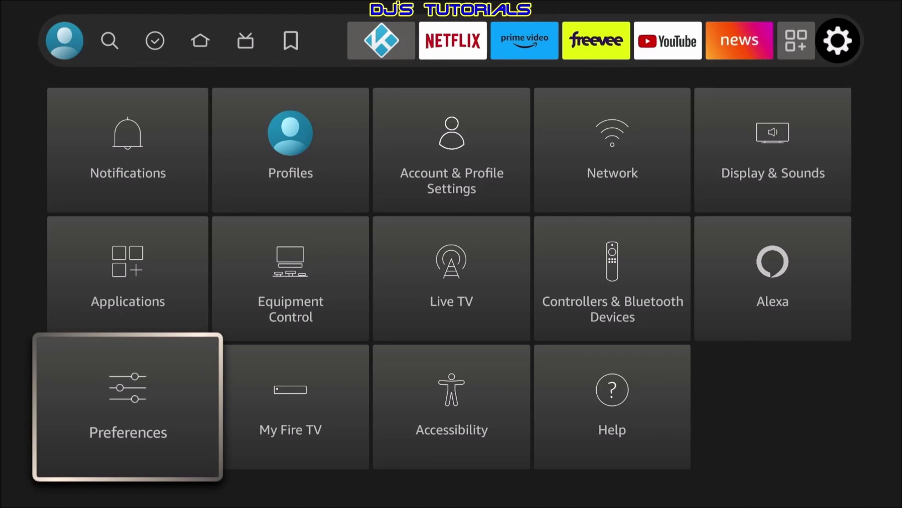
pyautogui.press('Return')
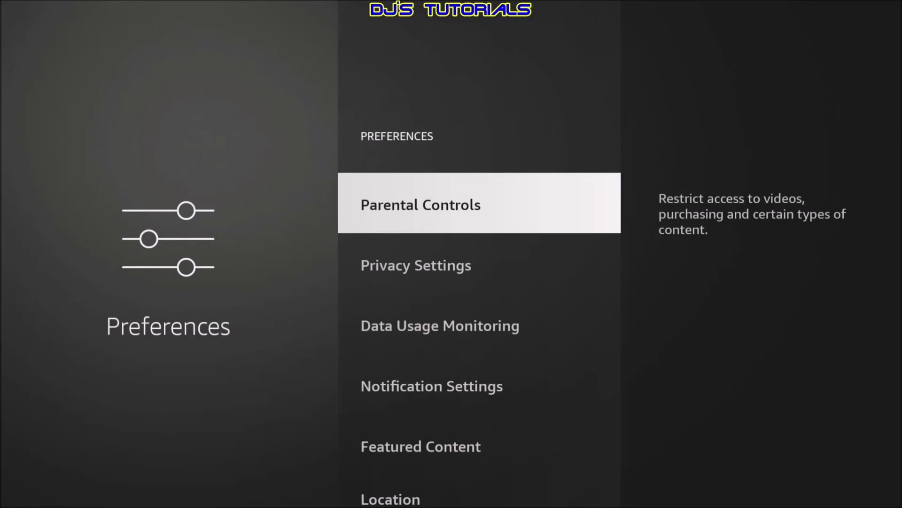
pyautogui.press('Down')
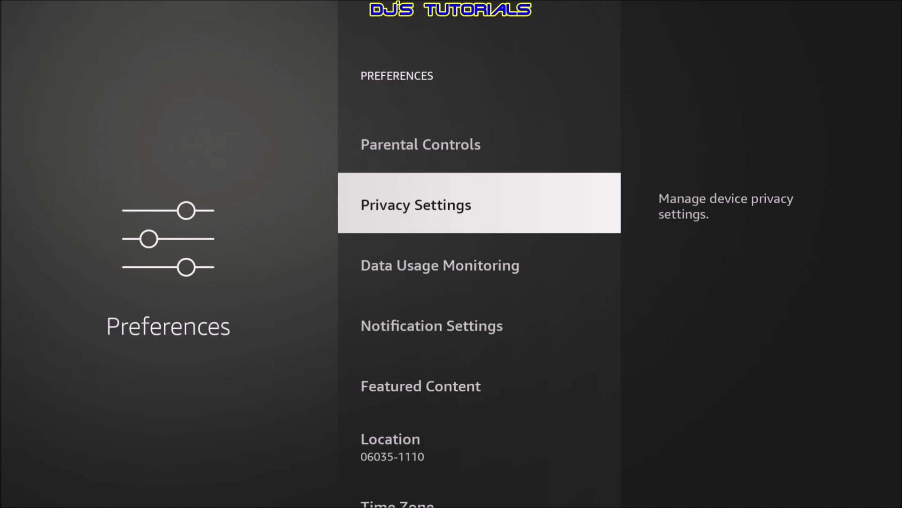
pyautogui.press('Return')
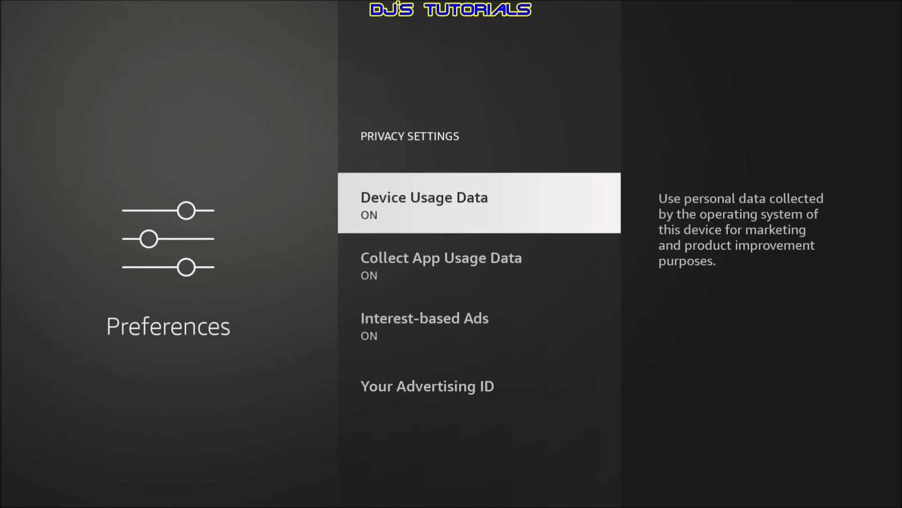
# - Turn off Device Usage Data, Collect App Usage Data and Interest-based Ads in Privacy Settings
pyautogui.press('Return')
pyautogui.press('Return')
pyautogui.press('Down')
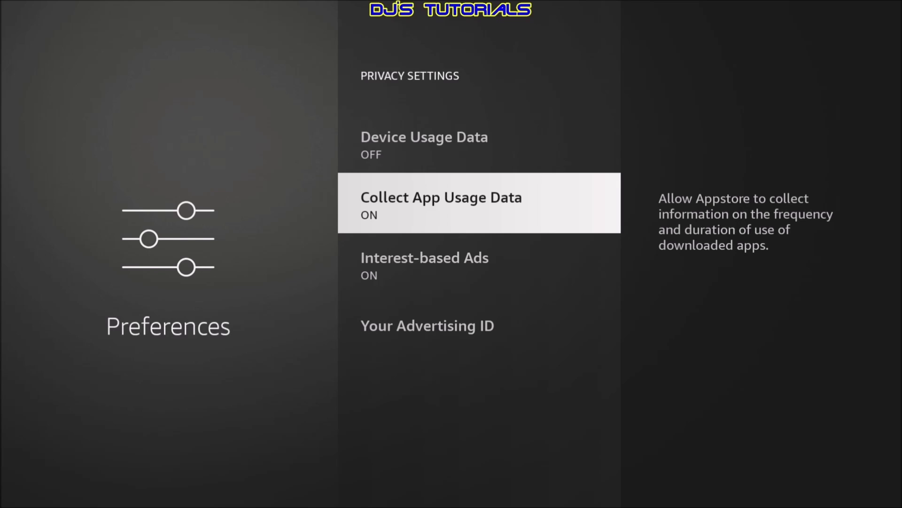
pyautogui.press('Return')
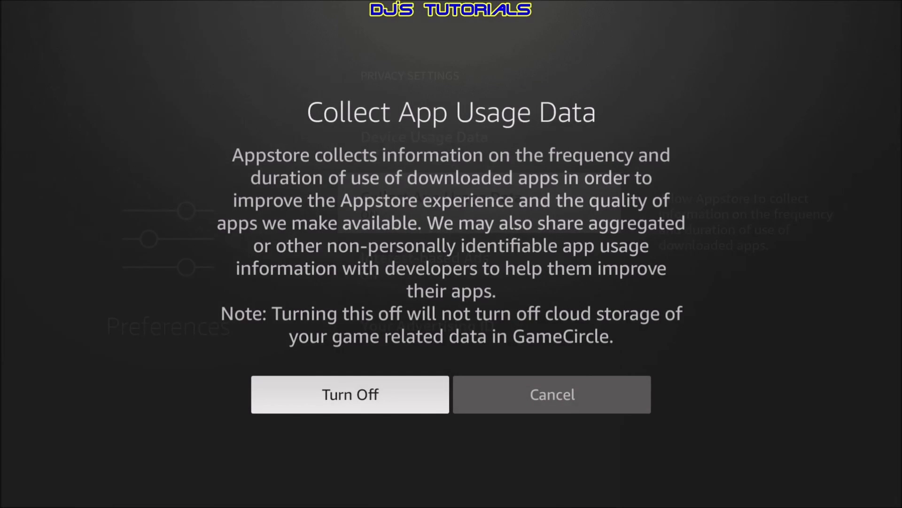
pyautogui.press('Return')
pyautogui.press('Down')
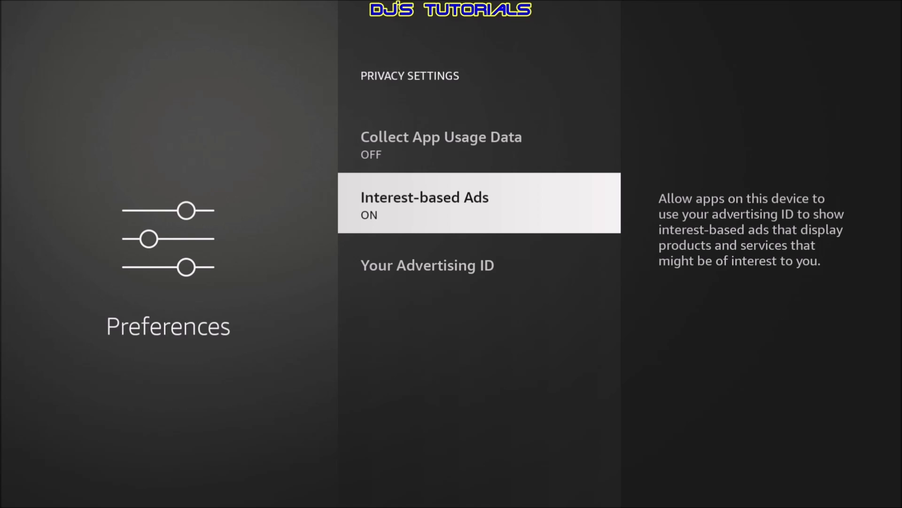
pyautogui.press('Return')
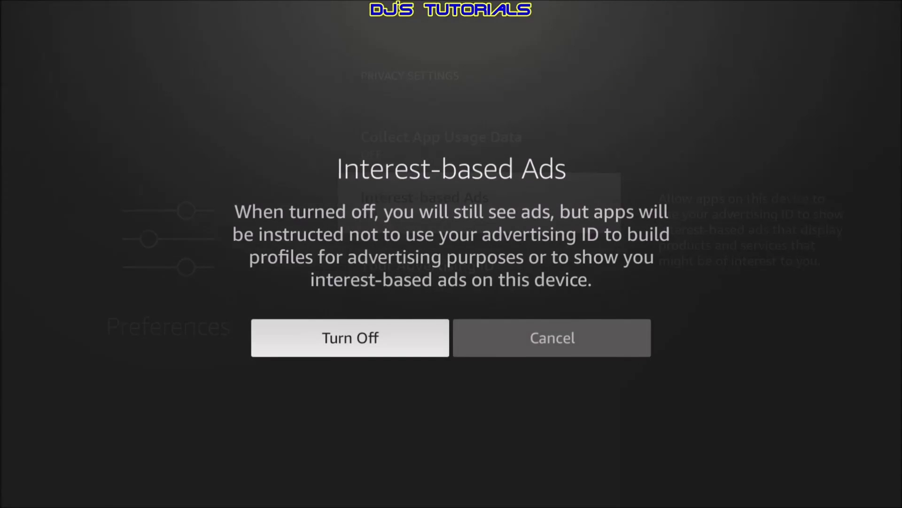
pyautogui.press('Return')
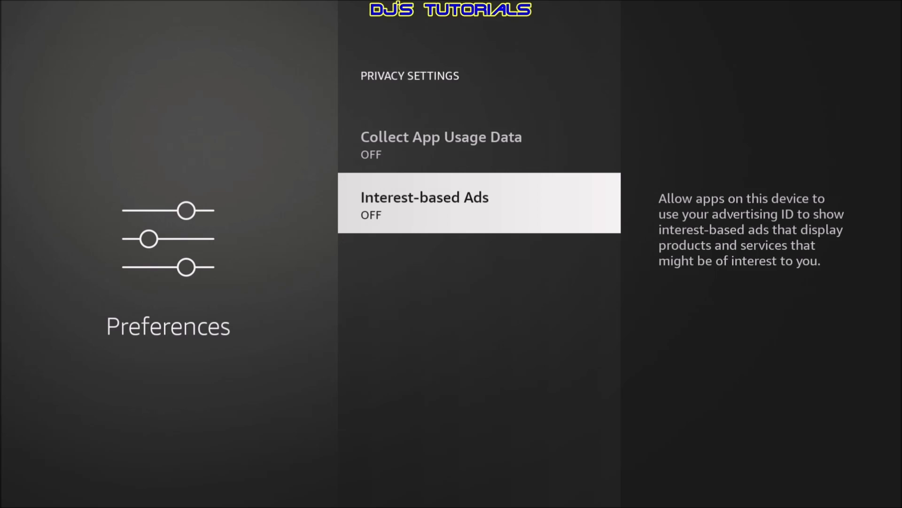
pyautogui.press('Escape')
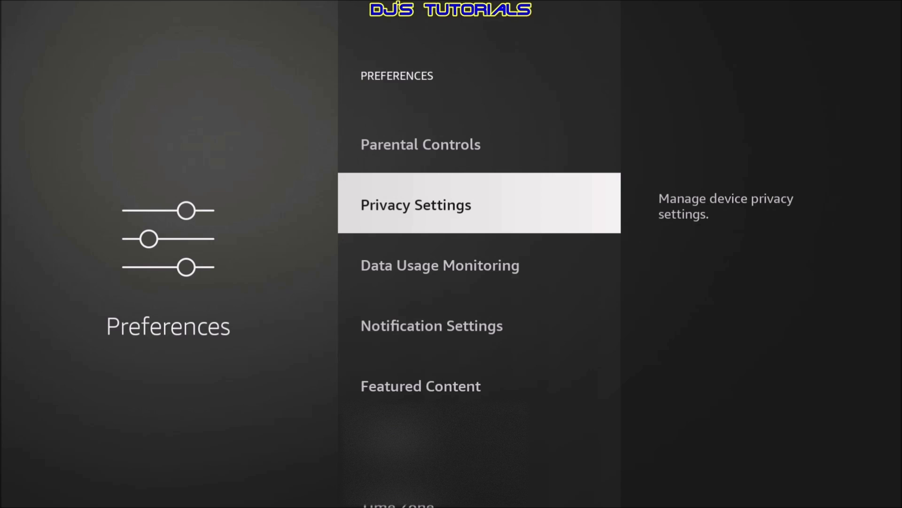
# - Review Featured Content's Allow Video and Audio Autoplay options, both still ON
pyautogui.press('Down')
pyautogui.press('Down')
pyautogui.press('Down')
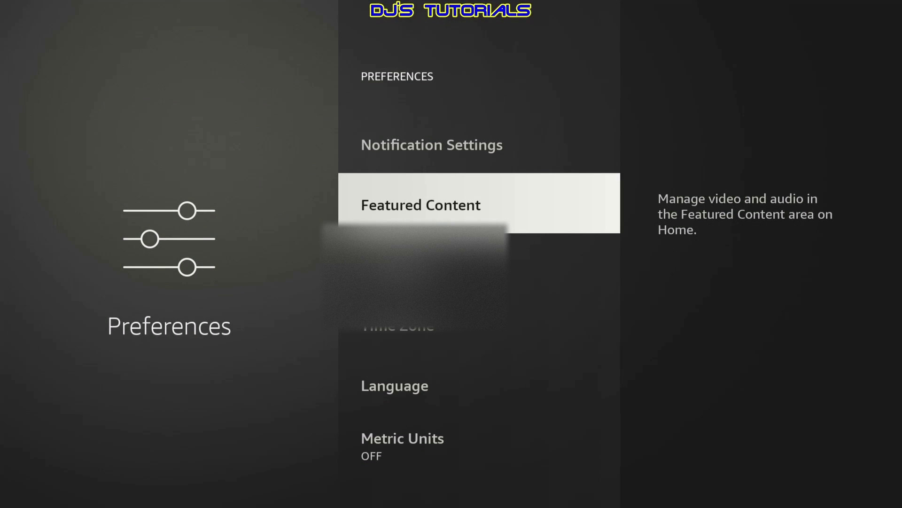
pyautogui.press('Return')
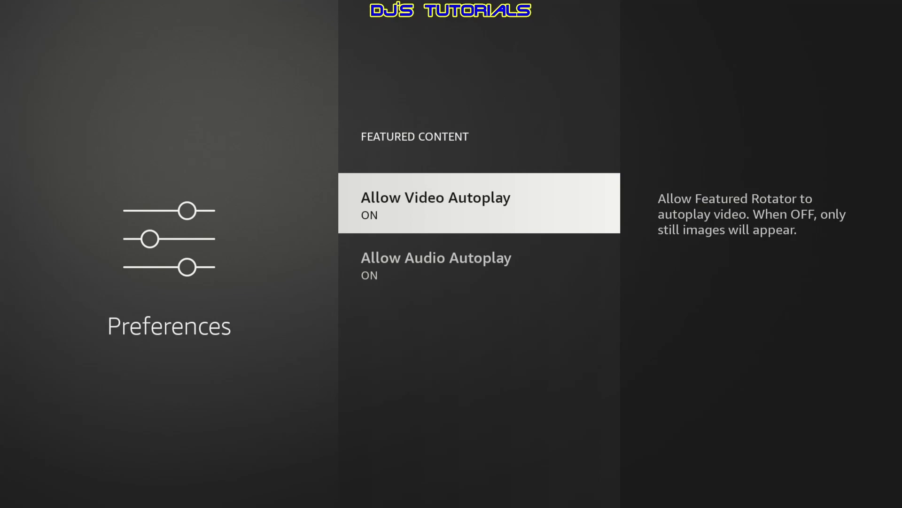
pyautogui.press('Down')
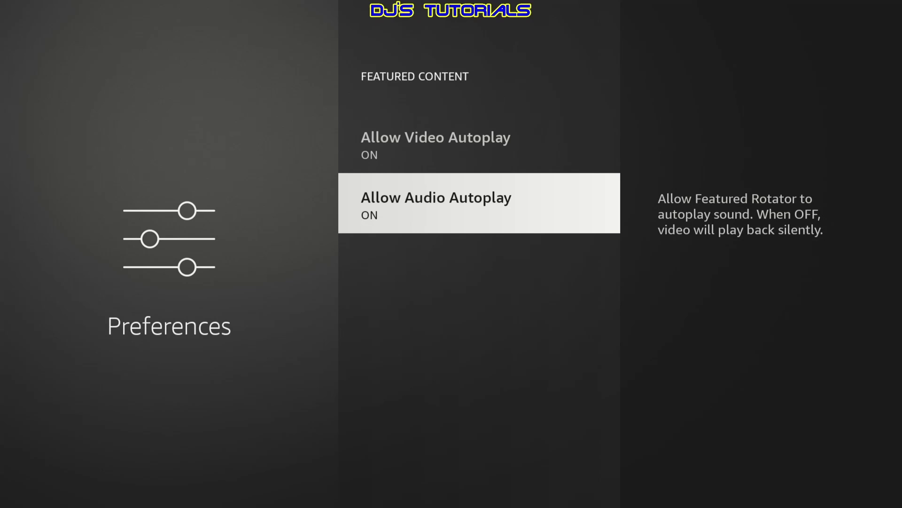
# - Go to the Home screen and watch the featured UGO banner autoplay
pyautogui.press('Home')
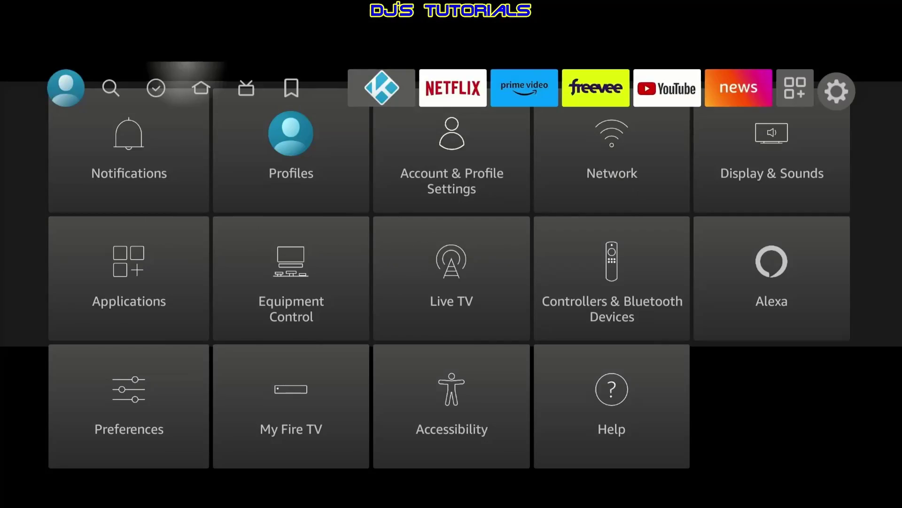
pyautogui.press('Up')
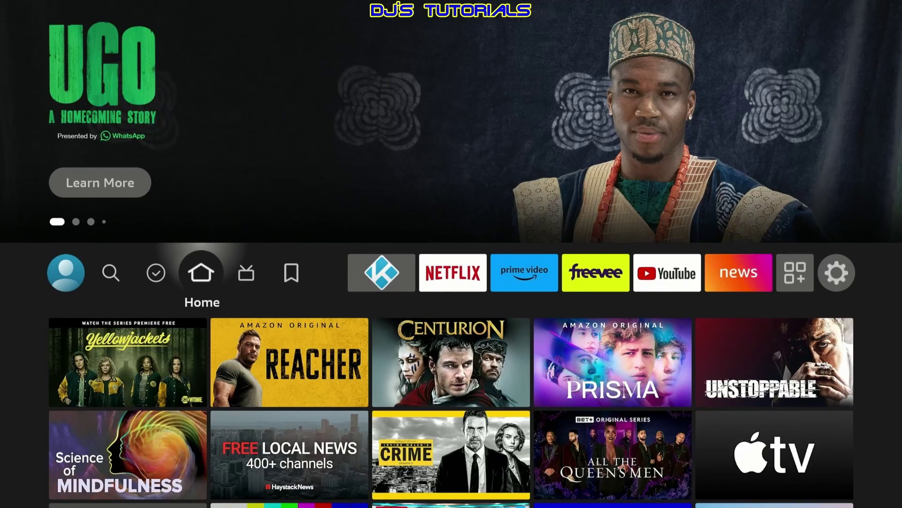
pyautogui.press('Left')
pyautogui.press('Left')
pyautogui.press('Left')
pyautogui.press('Left')
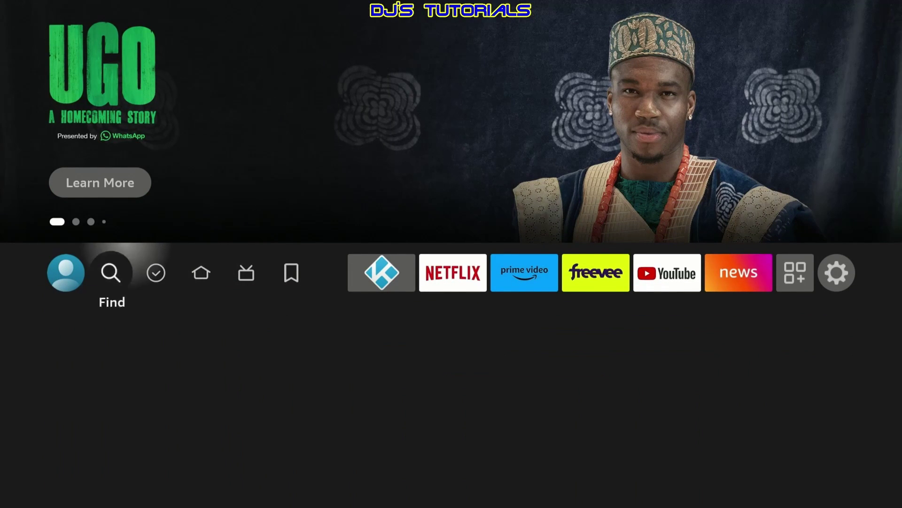
# - Turn Allow Video Autoplay and Allow Audio Autoplay OFF under Preferences > Featured Content
pyautogui.press('Down')
pyautogui.press('Down')
pyautogui.press('Down')
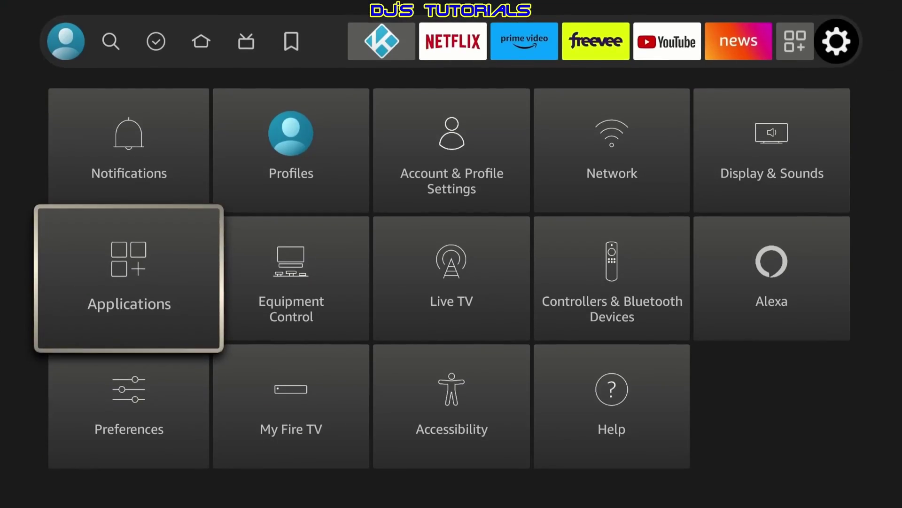
pyautogui.press('Return')
pyautogui.press('Down')
pyautogui.press('Down')
pyautogui.press('Down')
pyautogui.press('Down')
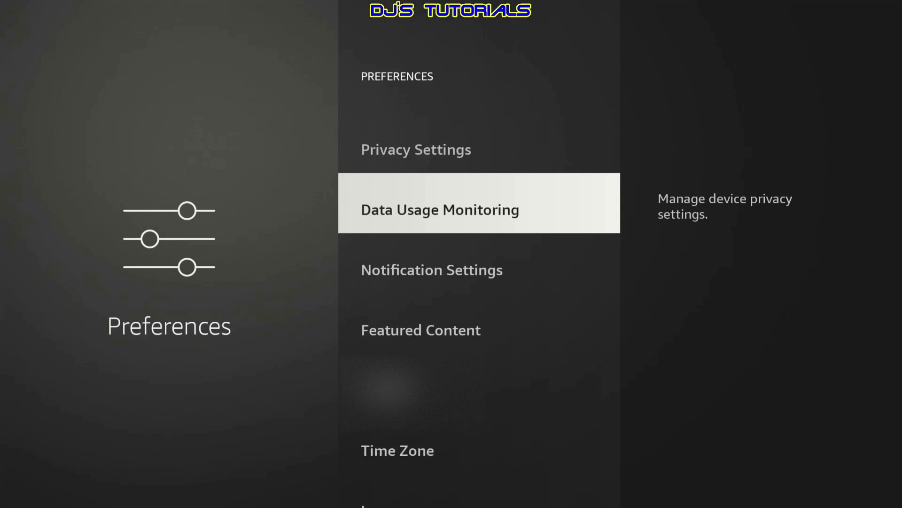
pyautogui.press('Return')
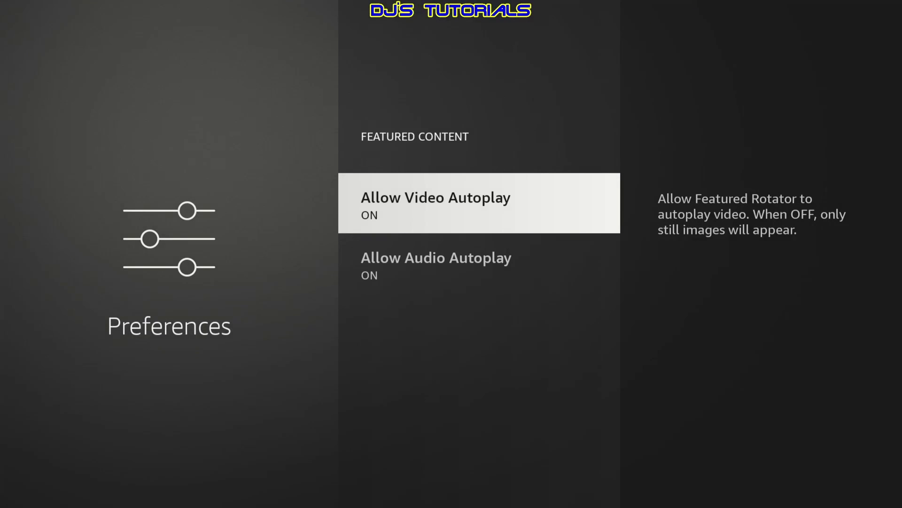
pyautogui.press('Return')
pyautogui.press('Down')
pyautogui.press('Return')
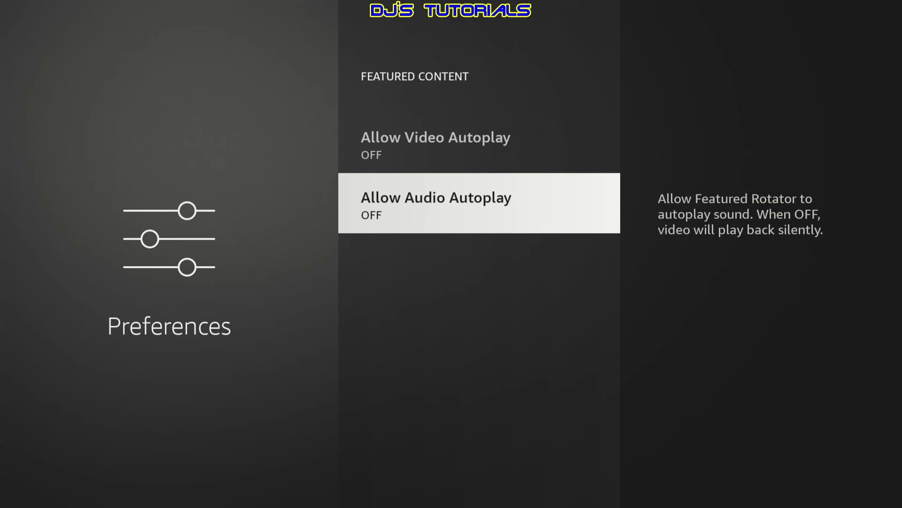
# - Back out to Home and check the featured Role Play banner no longer autoplays
pyautogui.press('Escape')
pyautogui.press('Escape')
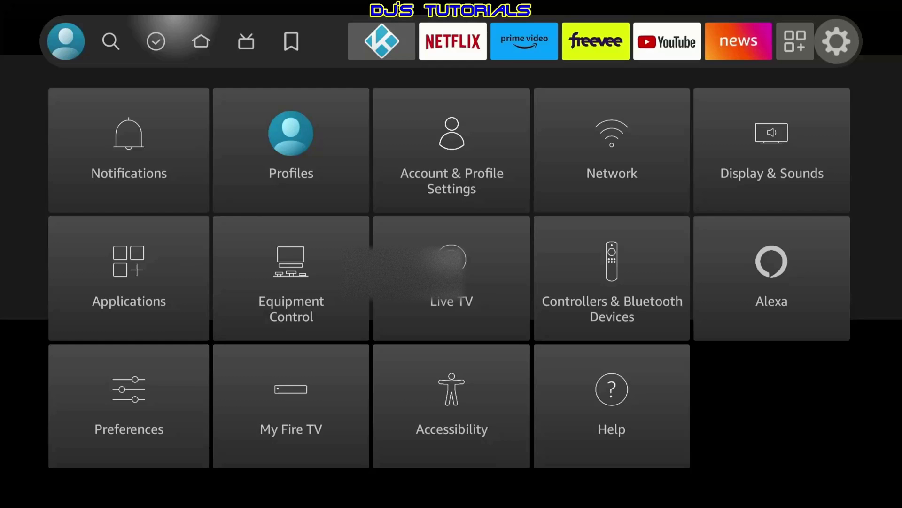
pyautogui.press('Escape')
pyautogui.press('Up')
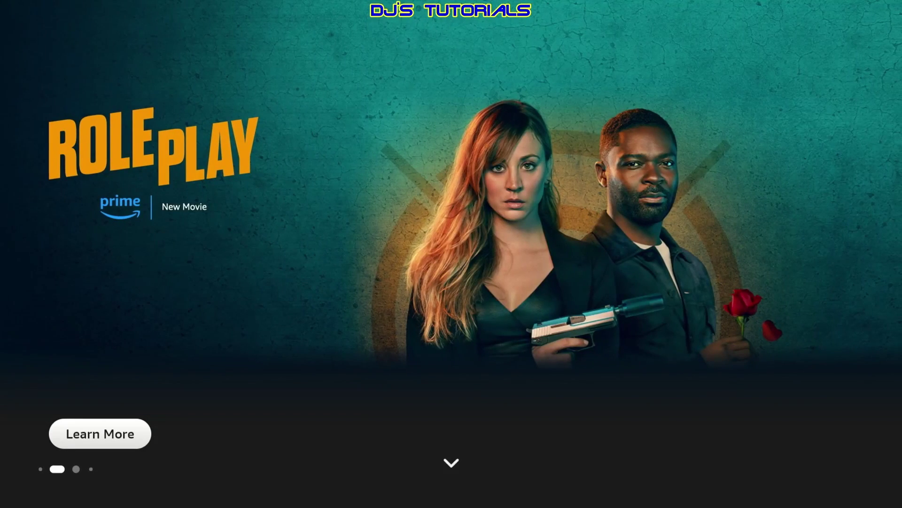
pyautogui.press('Down')
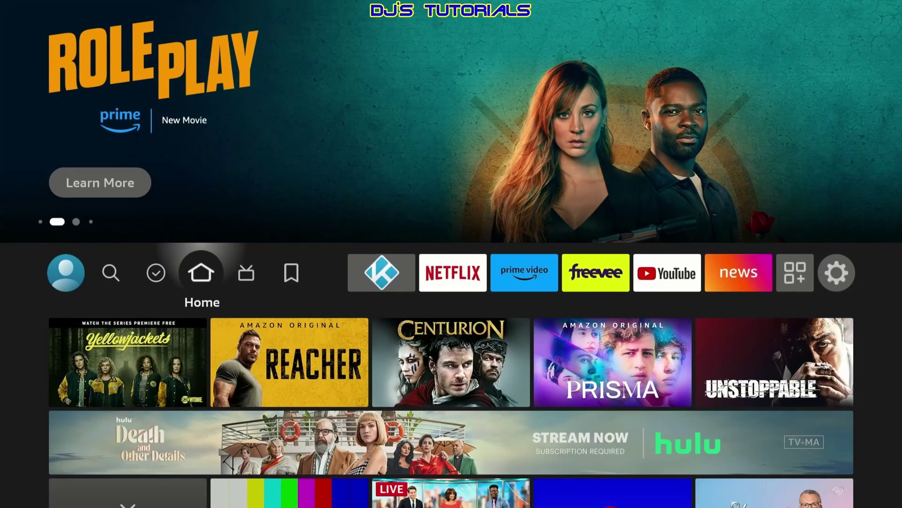